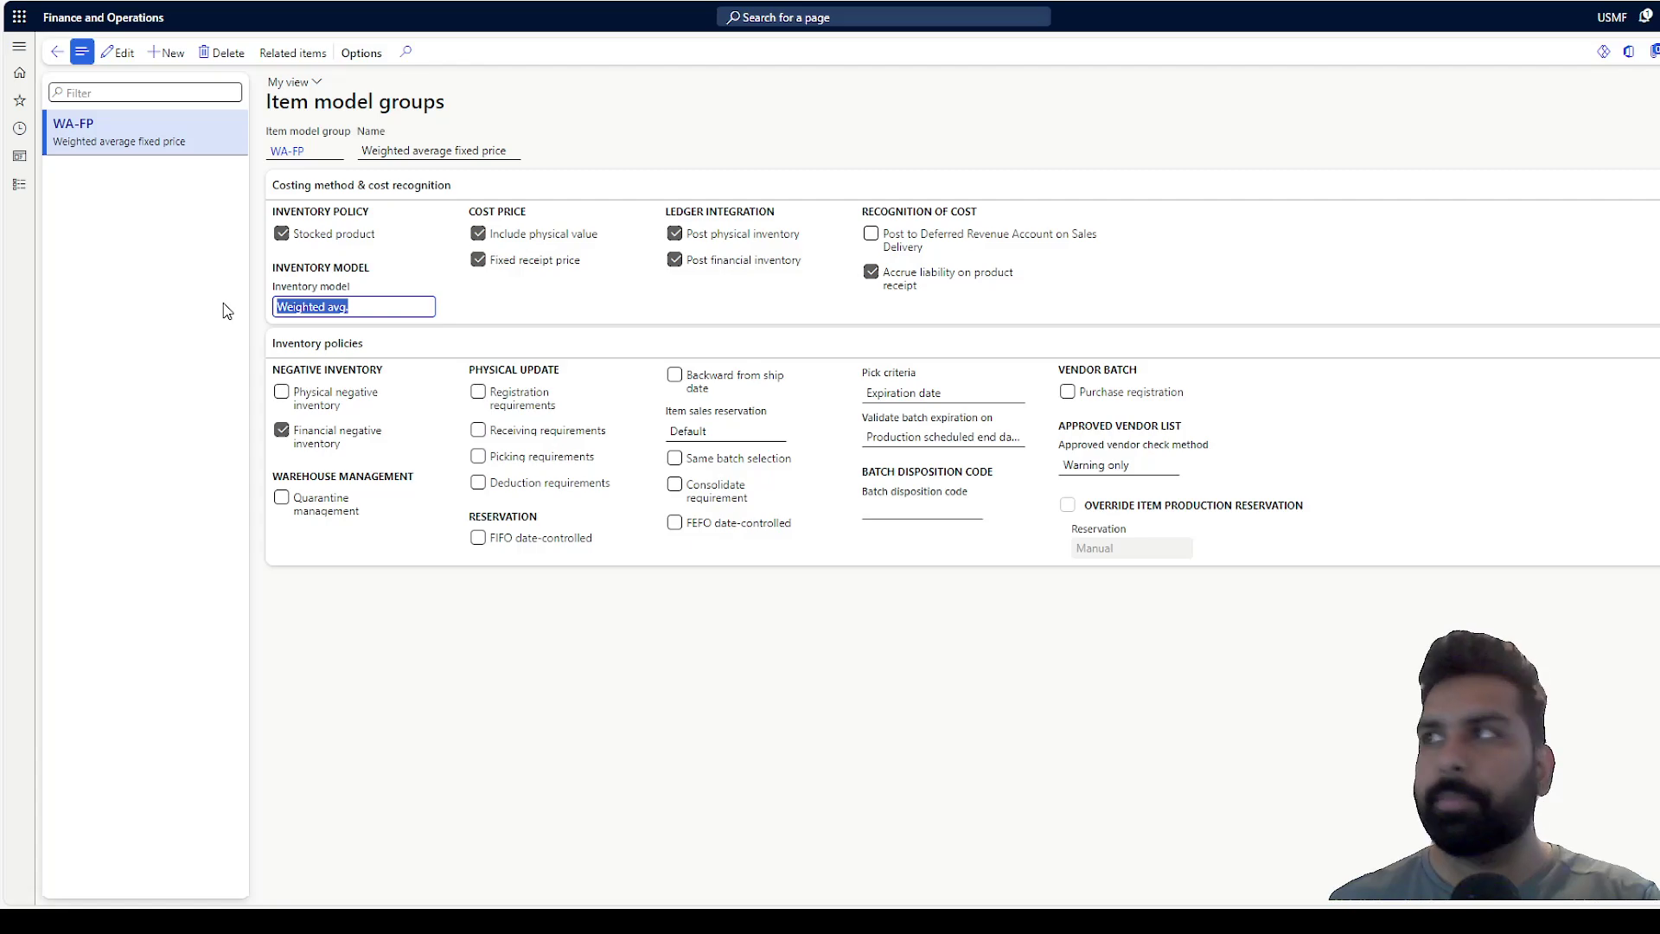
# Step: Return to released product WA-FP-1 and confirm its price of 100.00
pyautogui.click(56, 53)
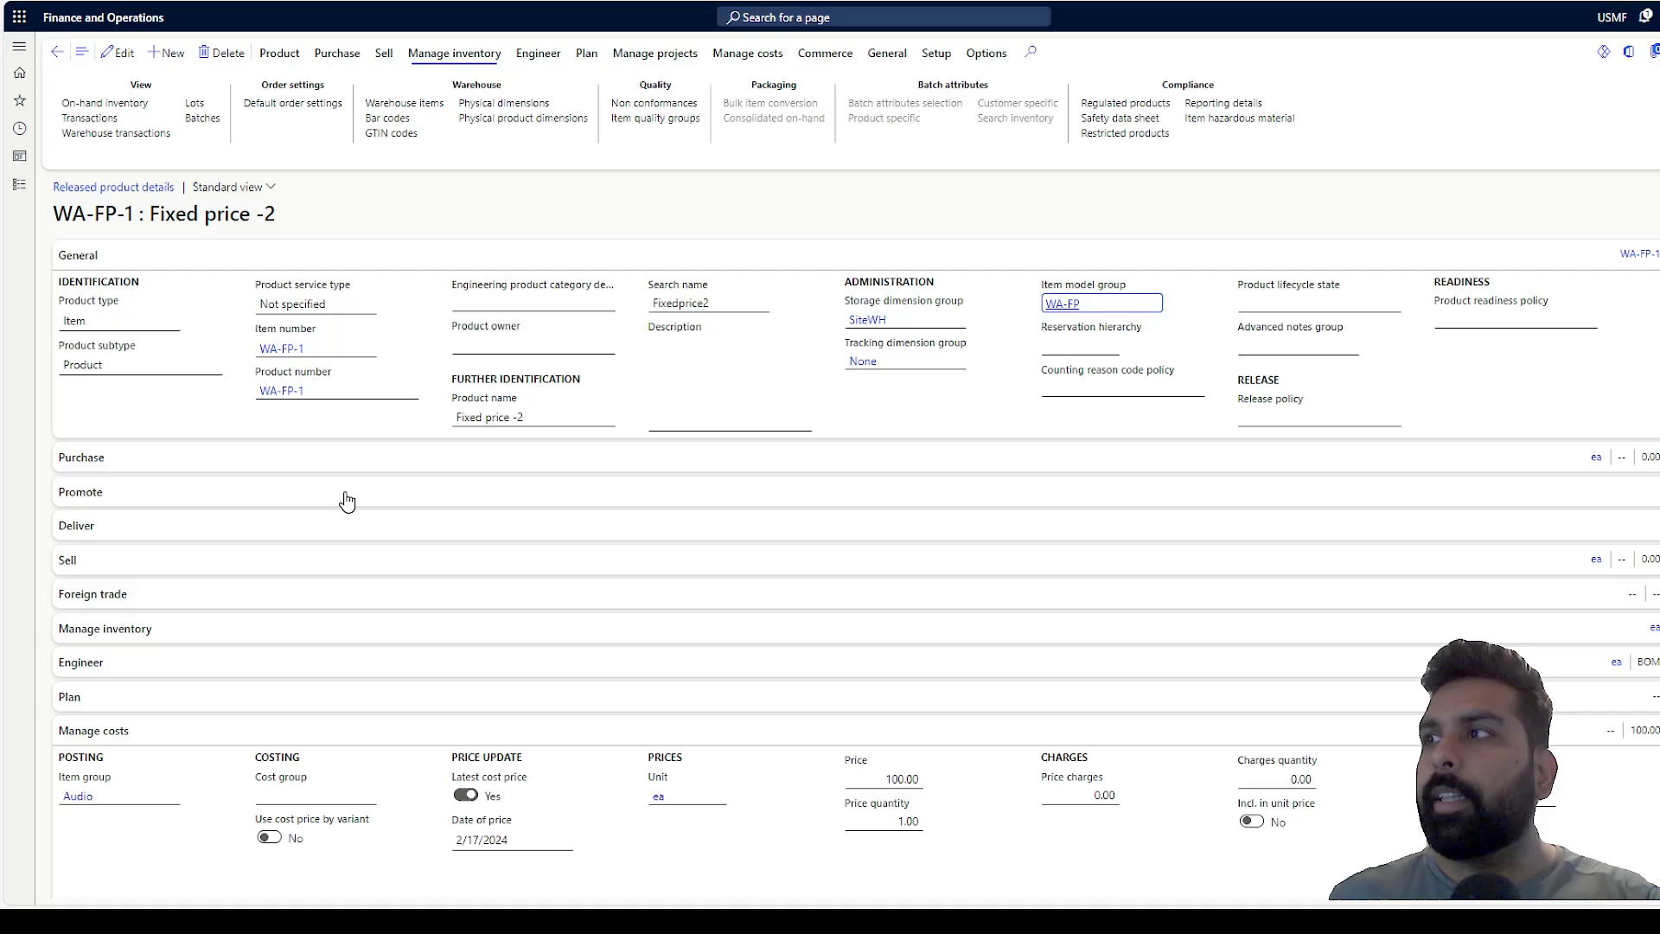
pyautogui.click(861, 774)
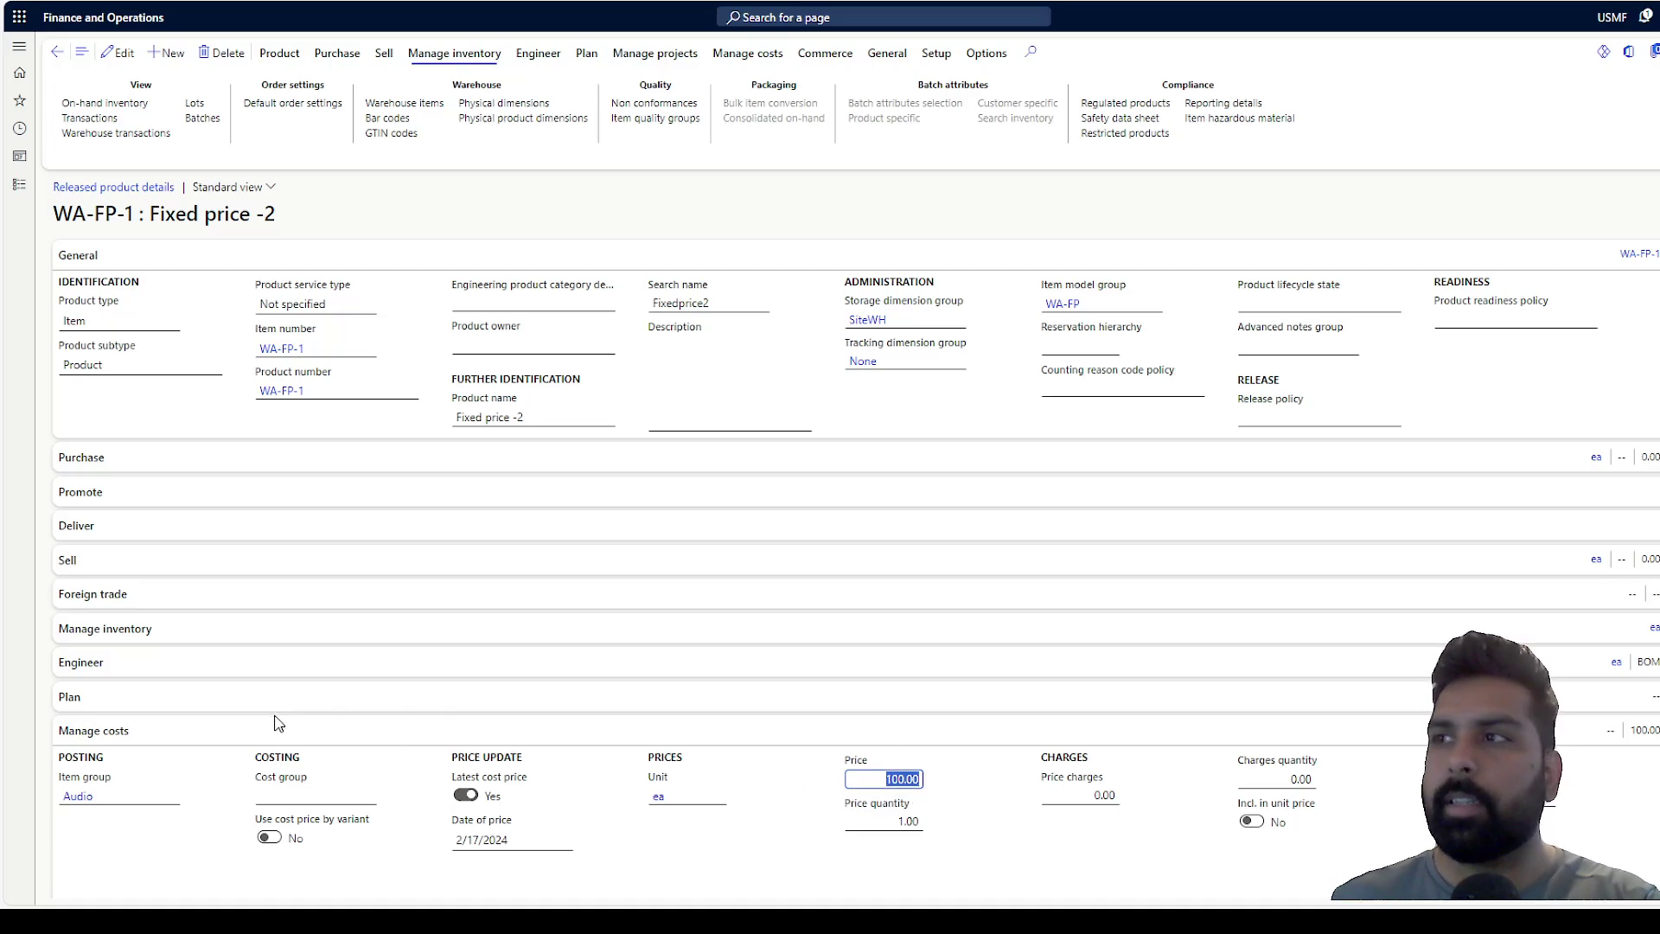
# Step: Review the Audio item group's fixed receipt price loss (510500) and offset (510400) accounts
pyautogui.click(204, 800)
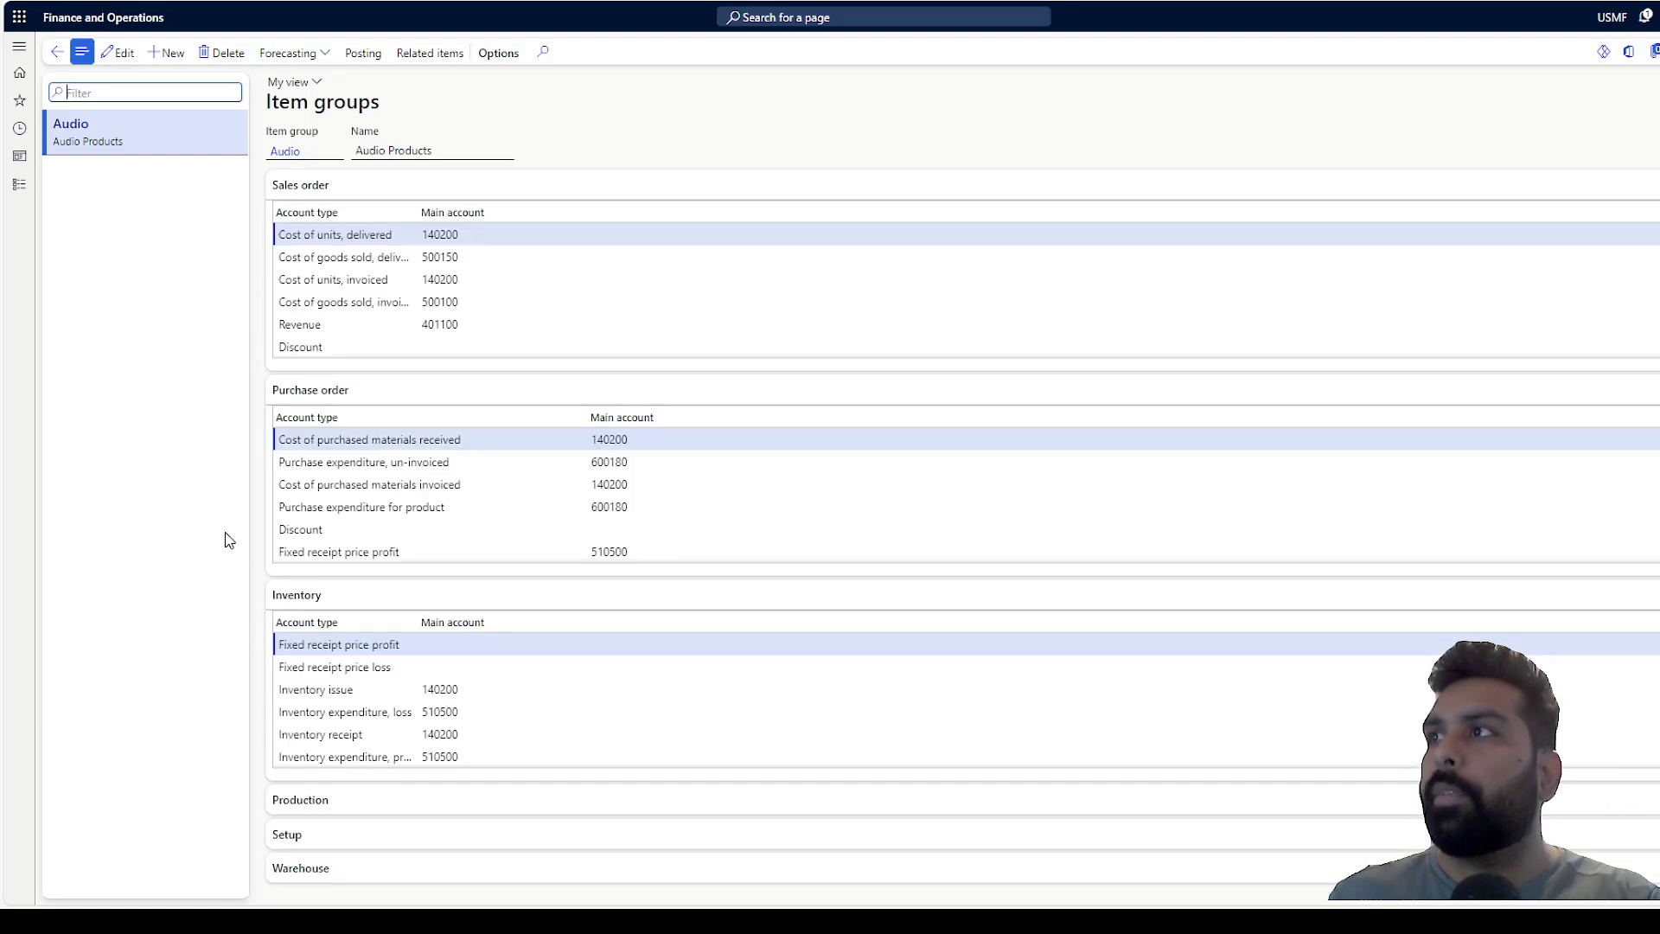
pyautogui.click(441, 507)
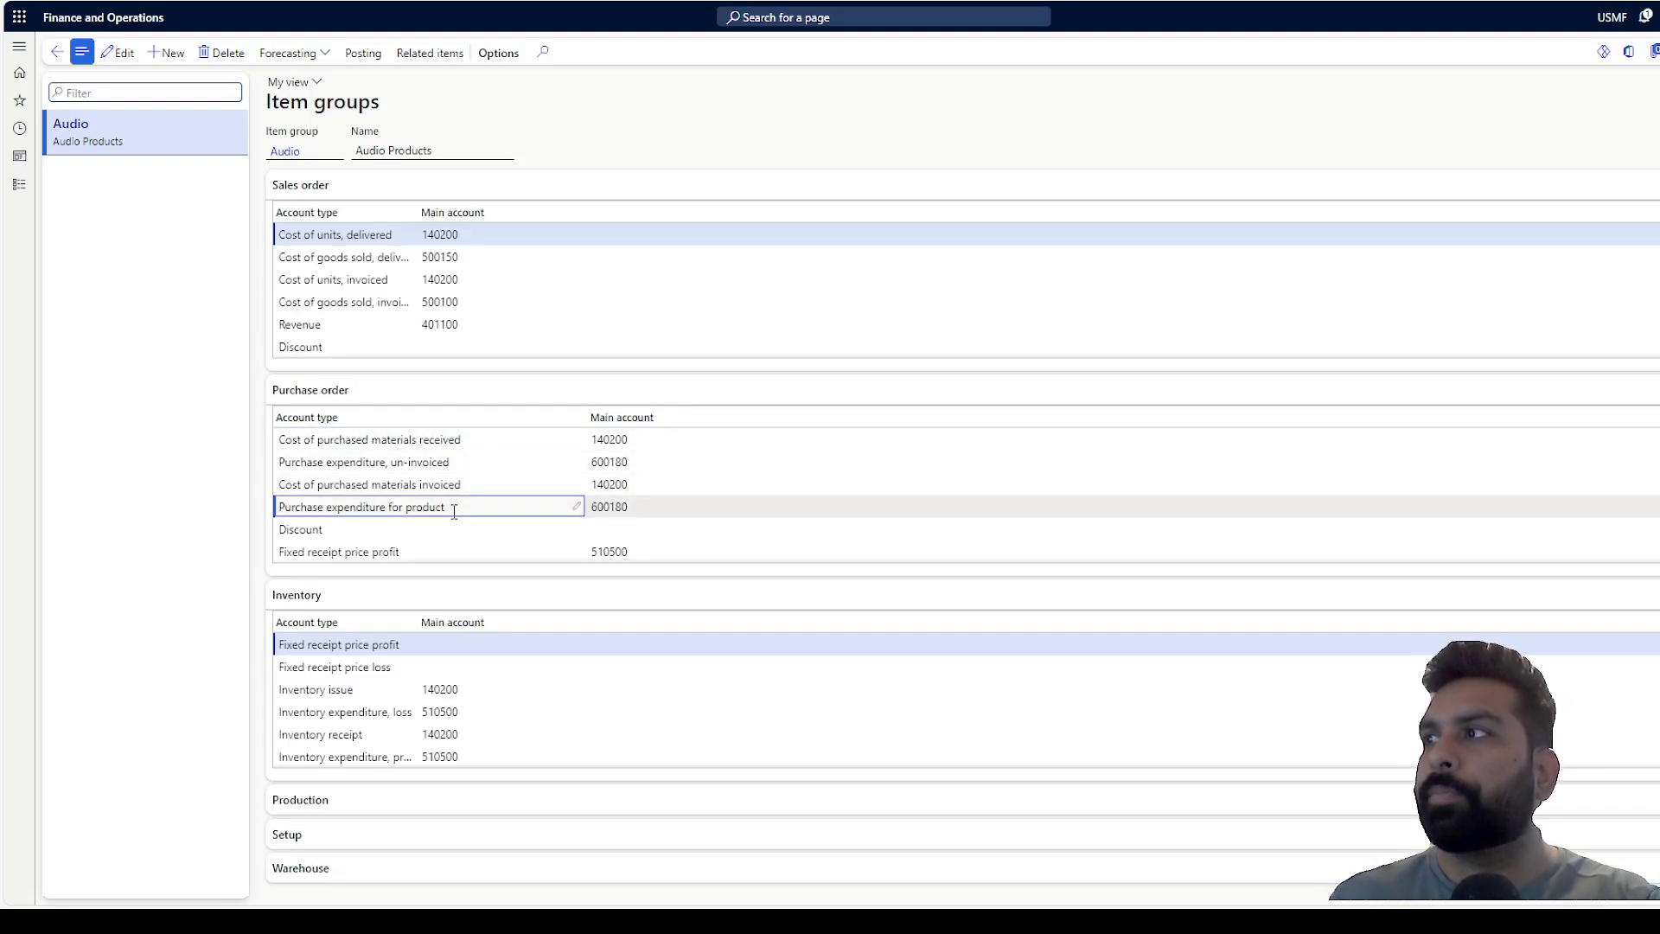
pyautogui.scroll(-3, 454, 512)
pyautogui.moveTo(400, 458); pyautogui.dragTo(339, 463)
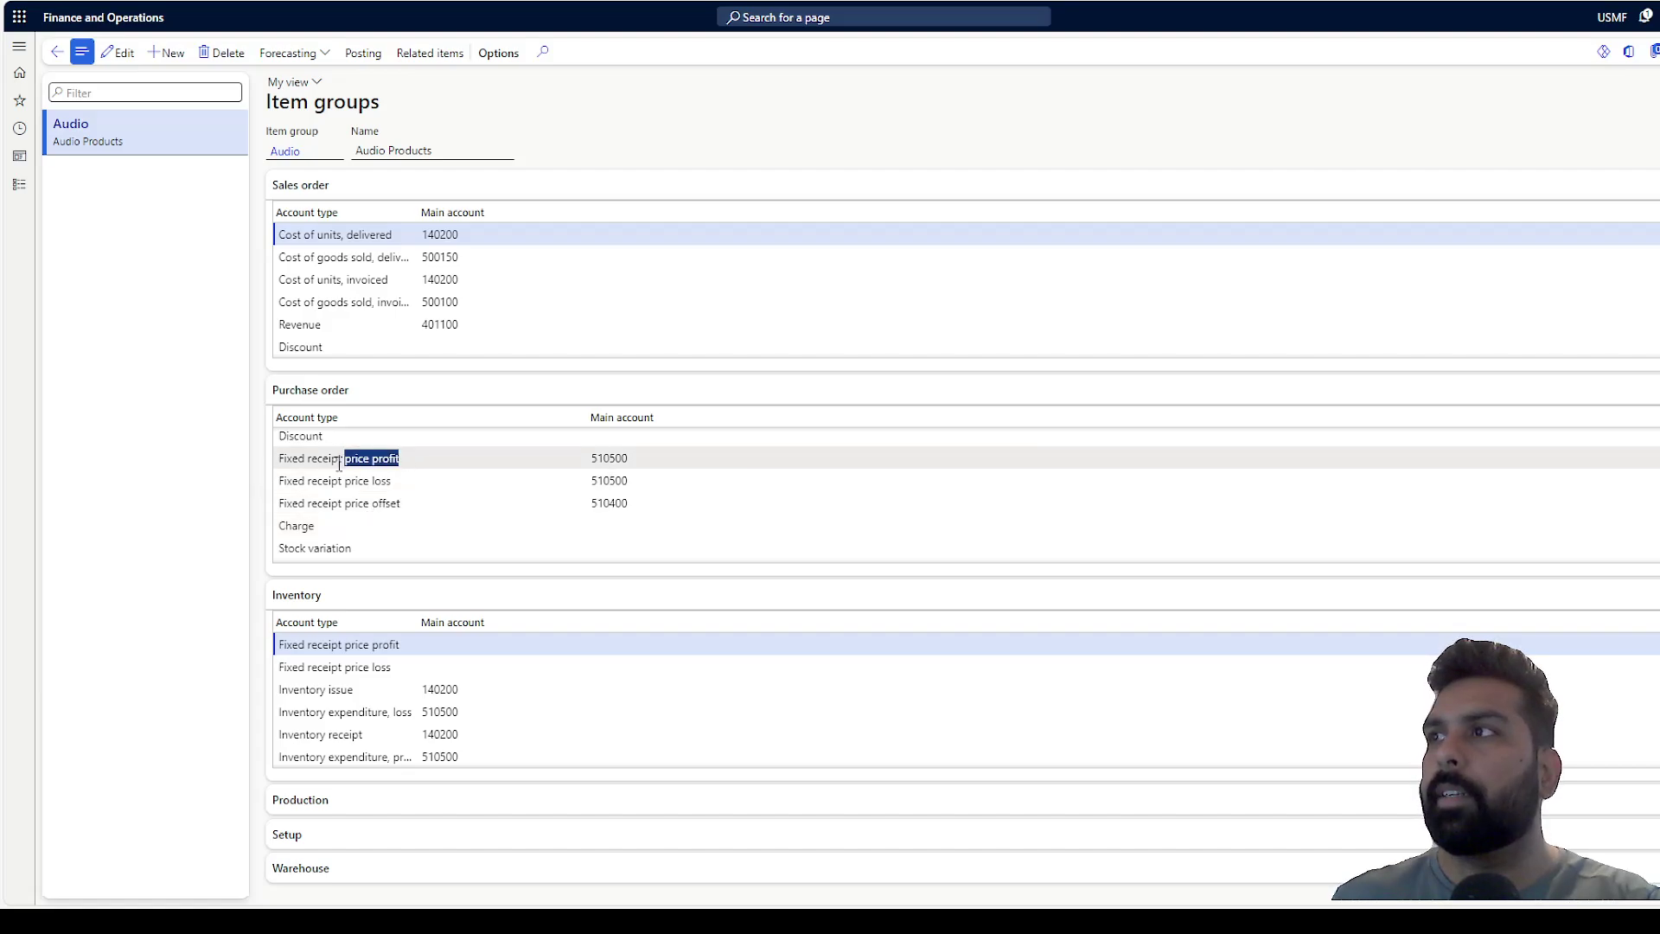
pyautogui.click(389, 484)
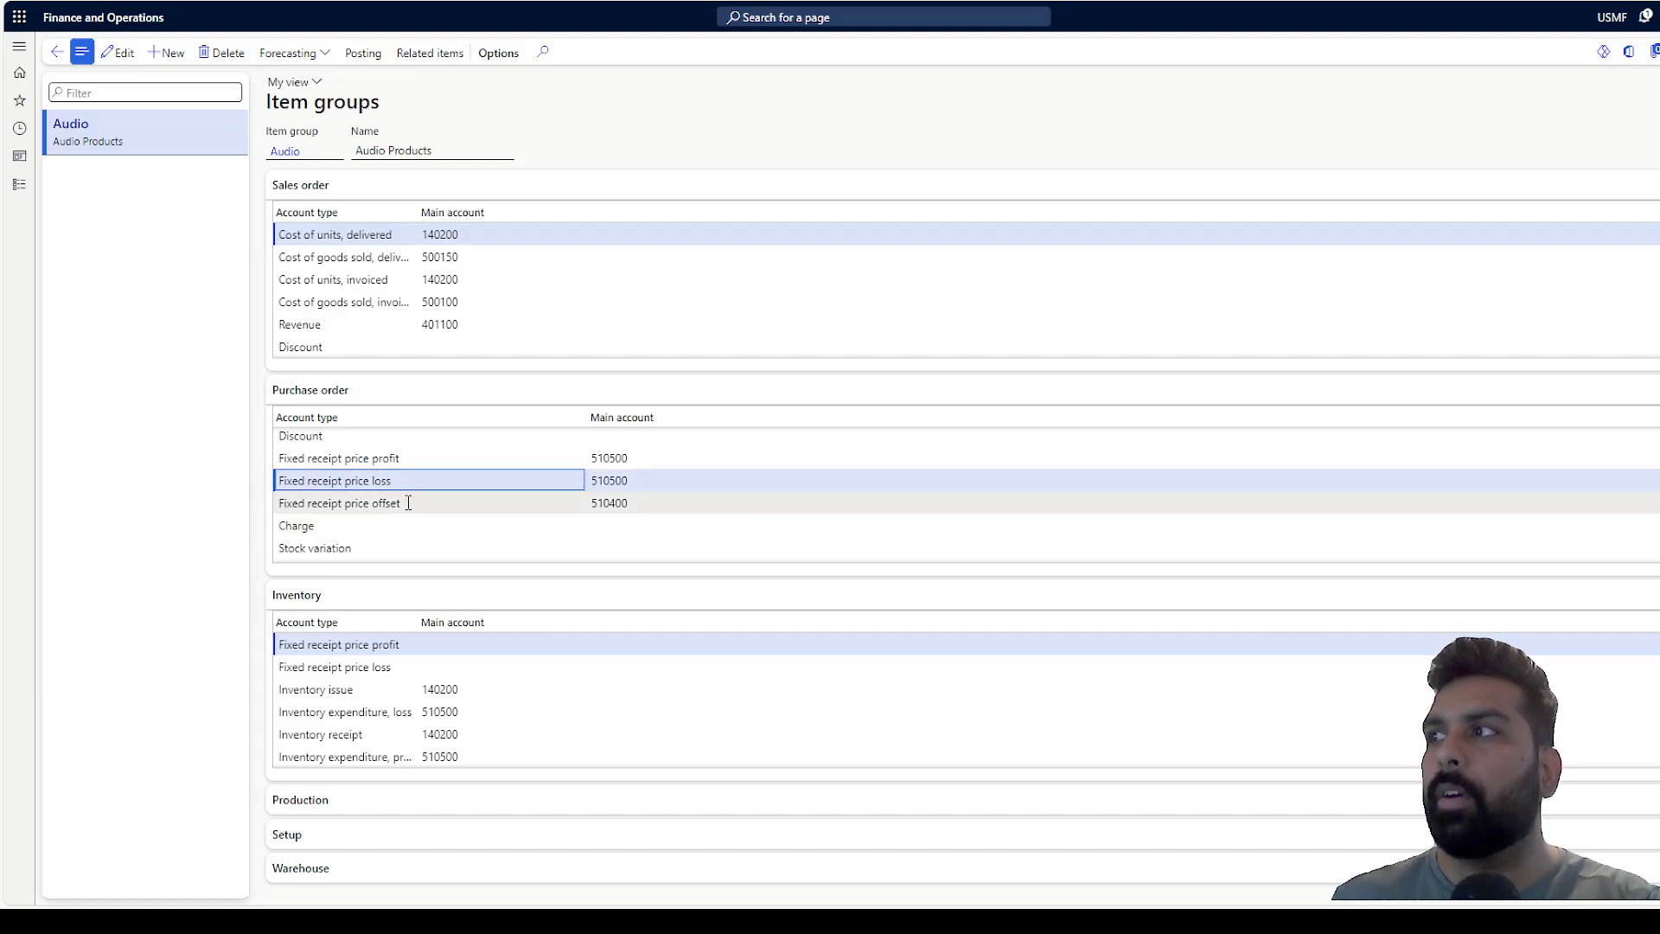
pyautogui.click(408, 503)
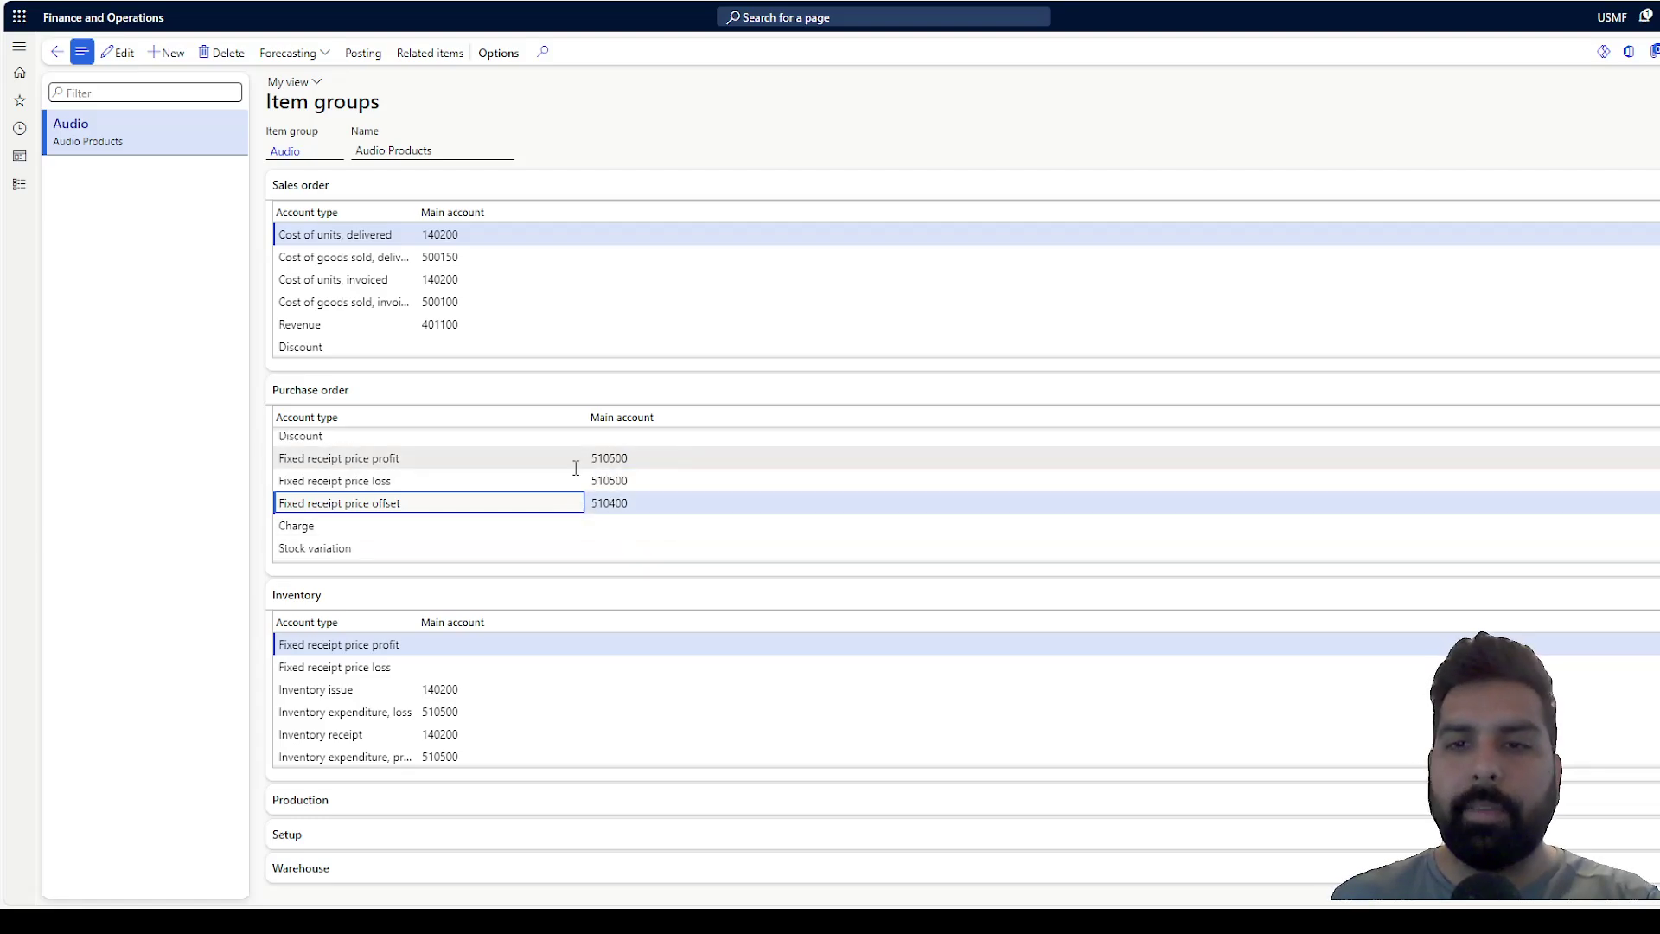
pyautogui.click(57, 64)
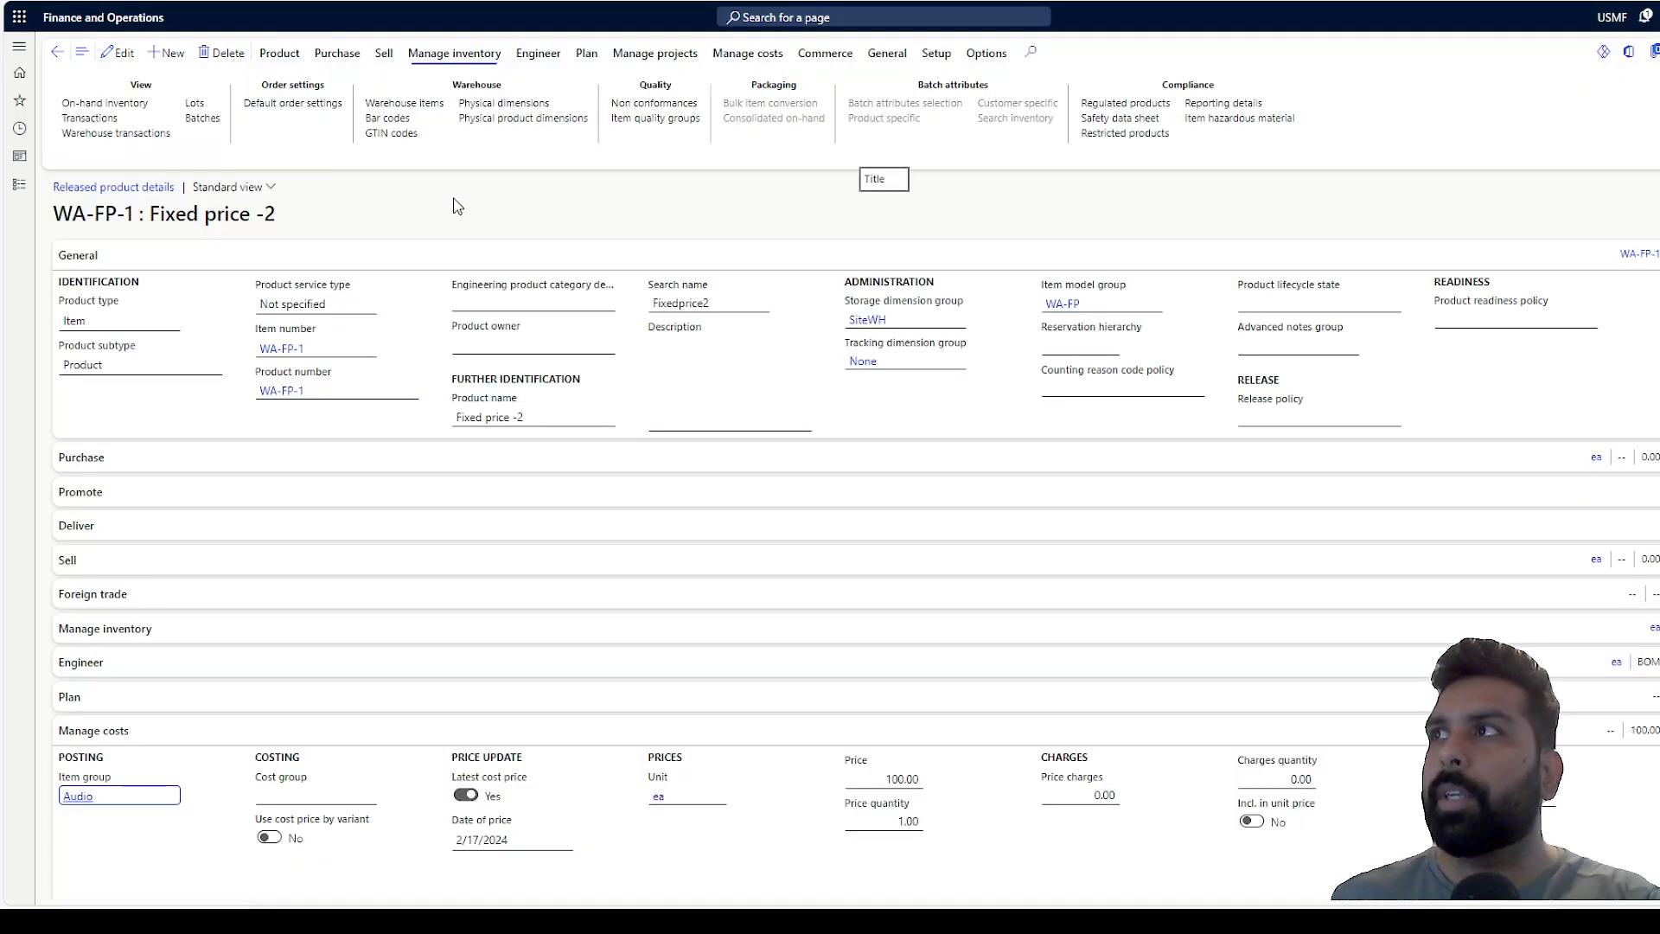
# Step: Open Received purchase order 00000131 and view its posted product receipt journal
pyautogui.click(57, 51)
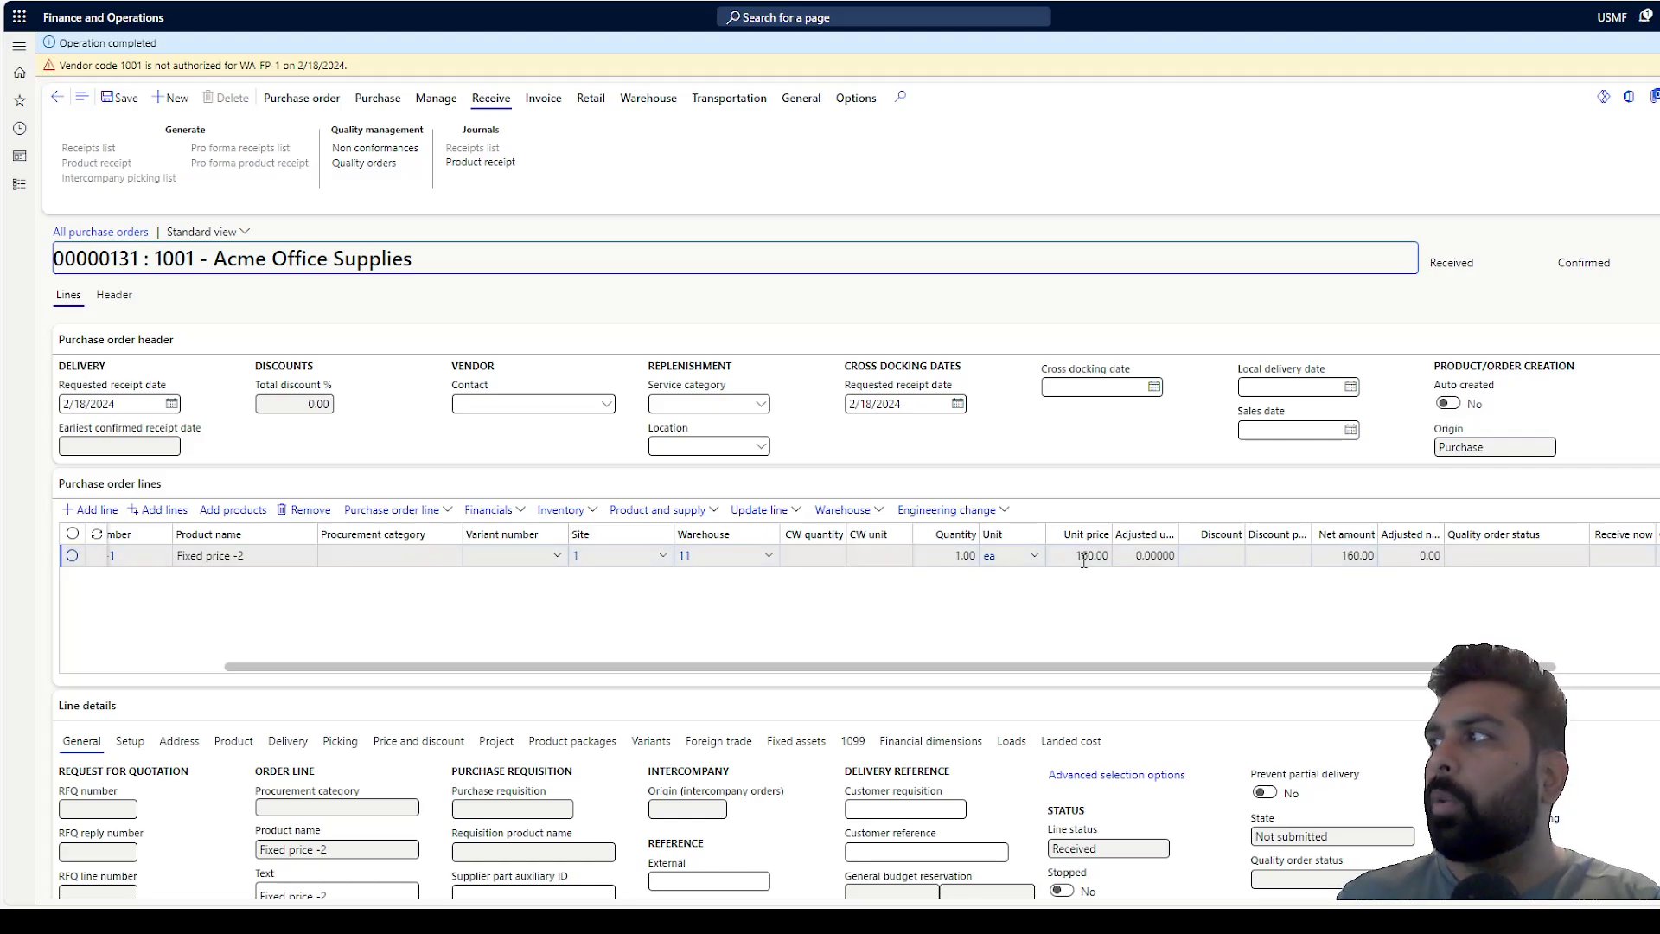
pyautogui.doubleClick(1452, 262)
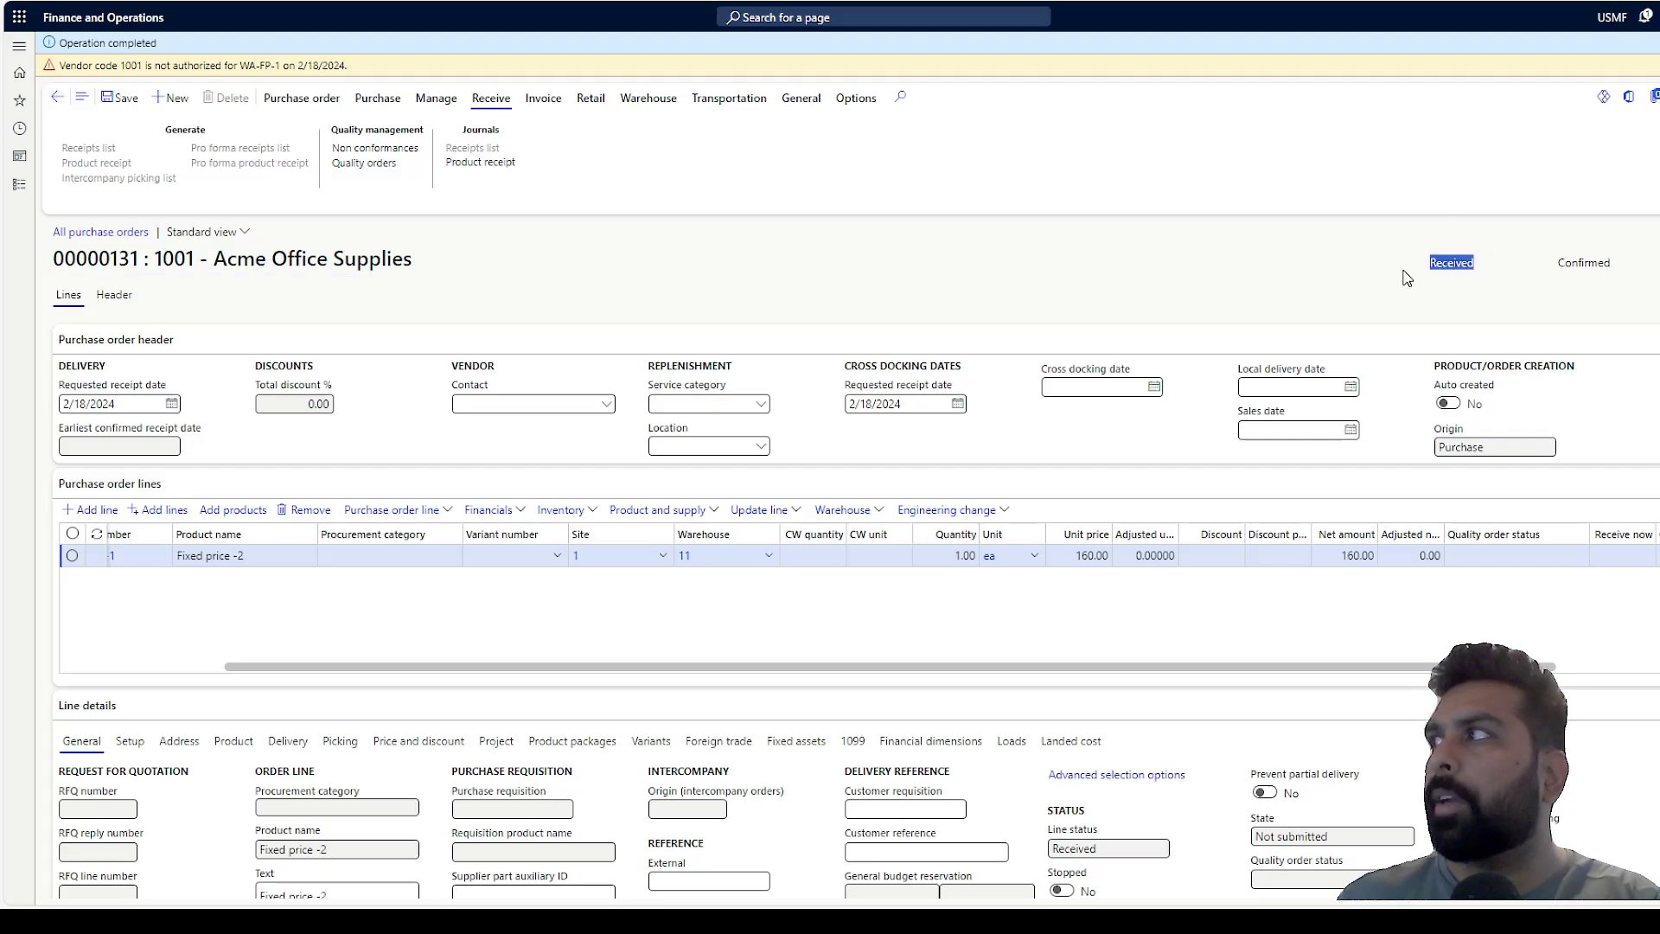
pyautogui.click(505, 166)
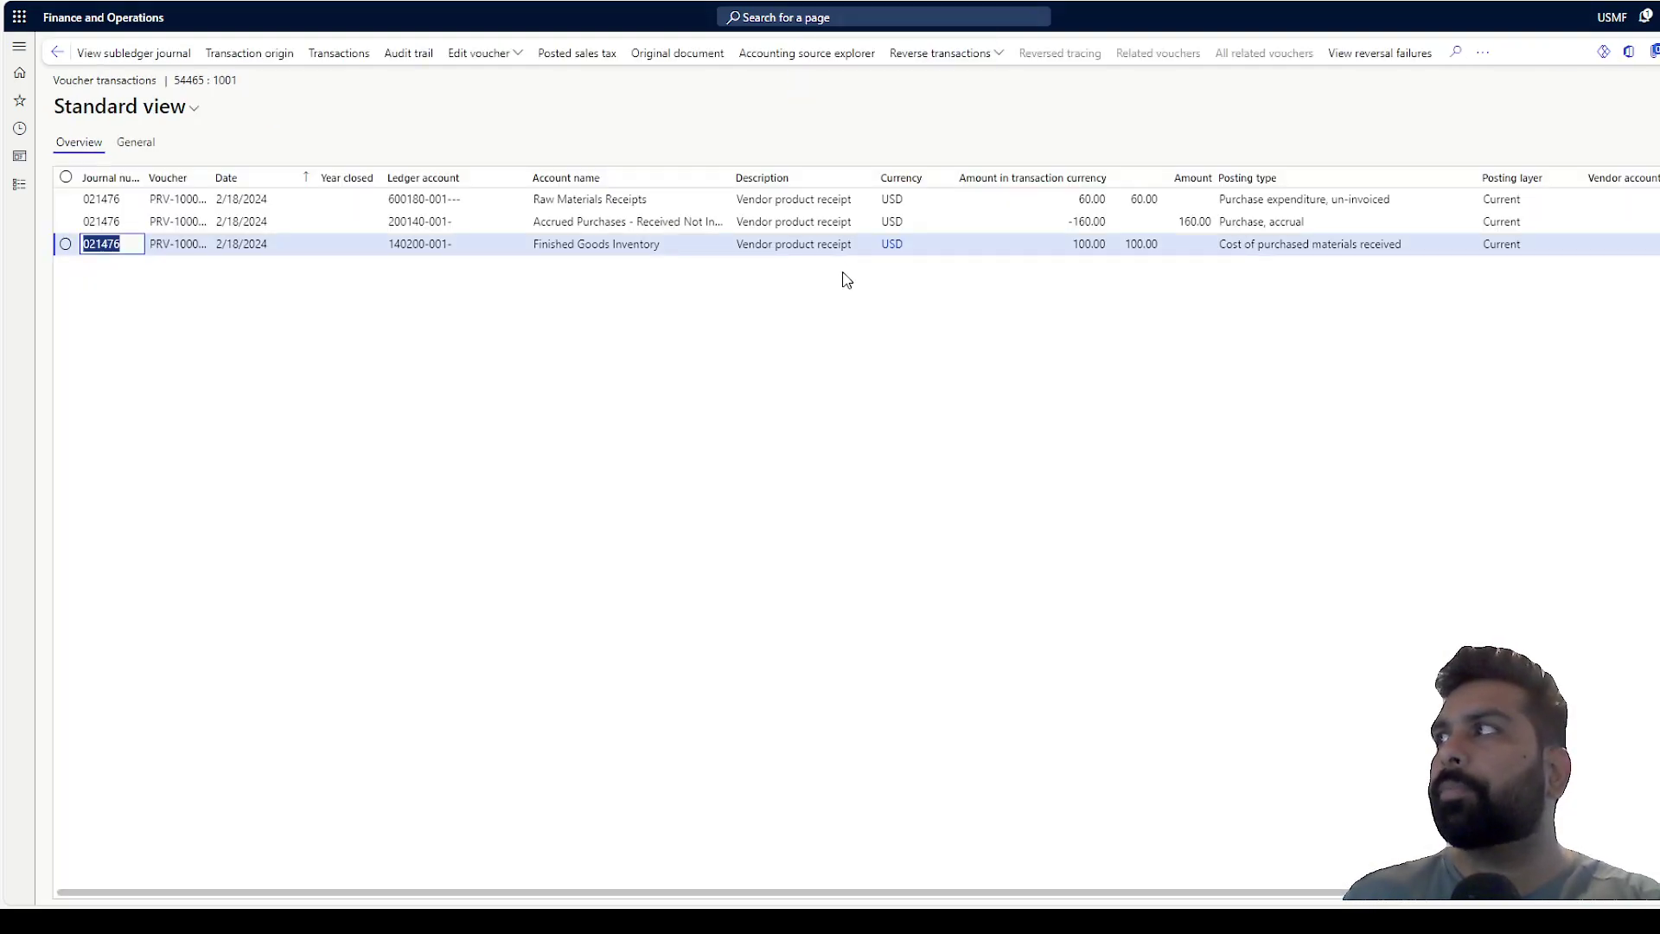
# Step: Check the receipt voucher amounts (160.00 accrued, 100.00 inventory, 60.00 receipts) and return to purchase order 00000131
pyautogui.click(1166, 216)
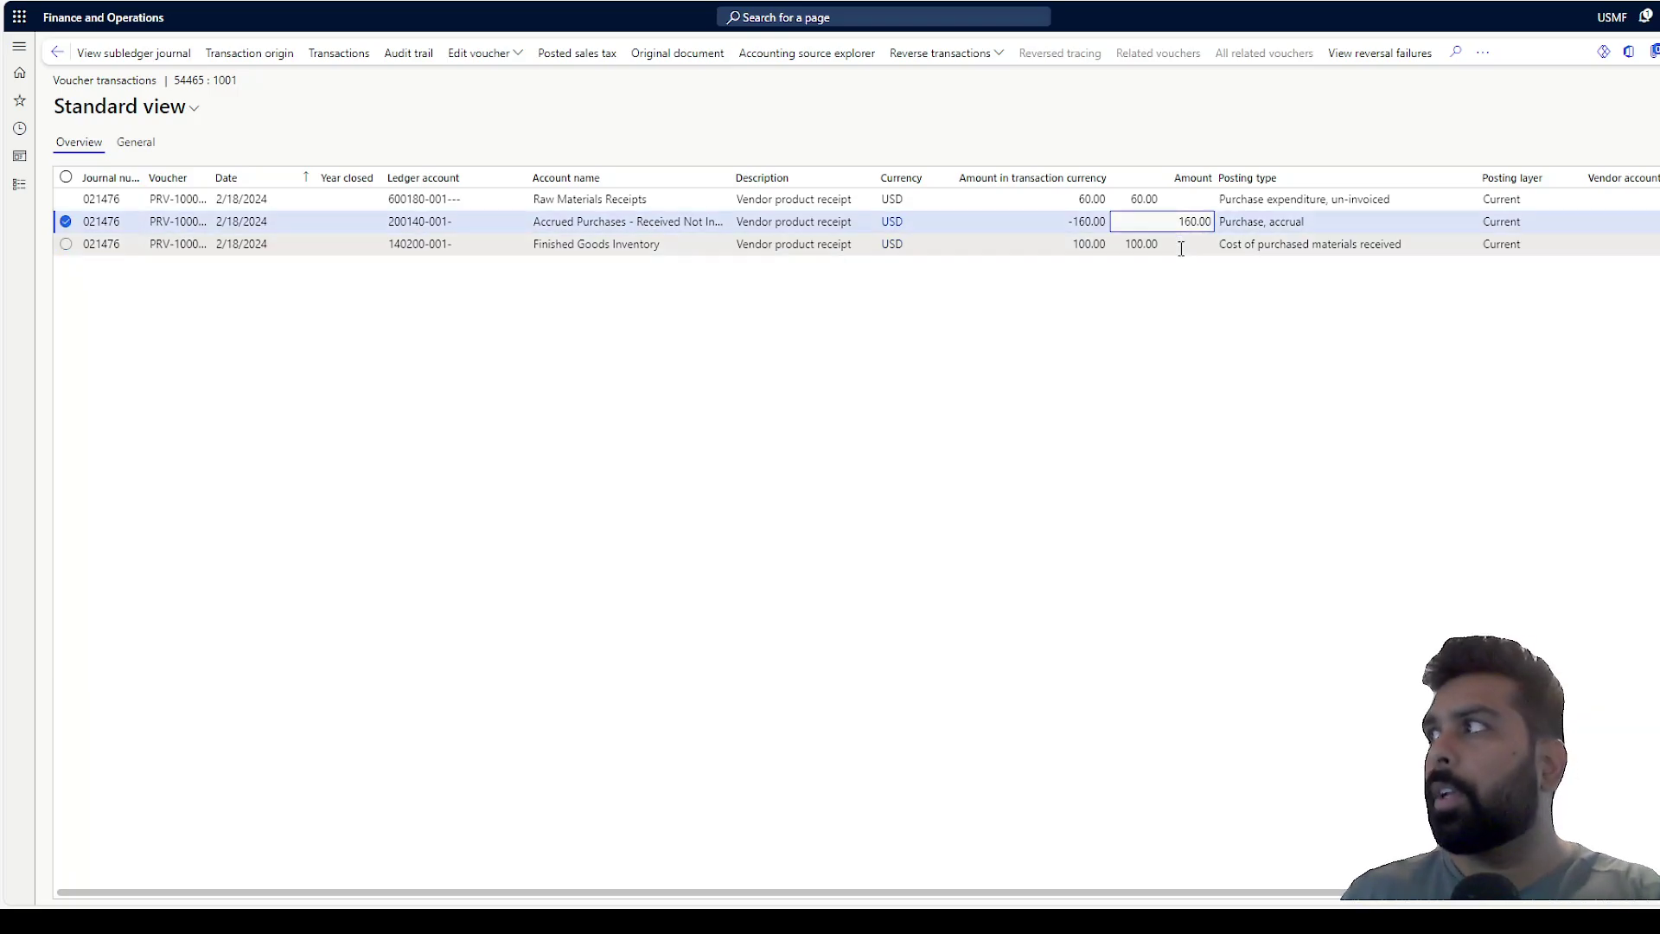
pyautogui.click(1181, 246)
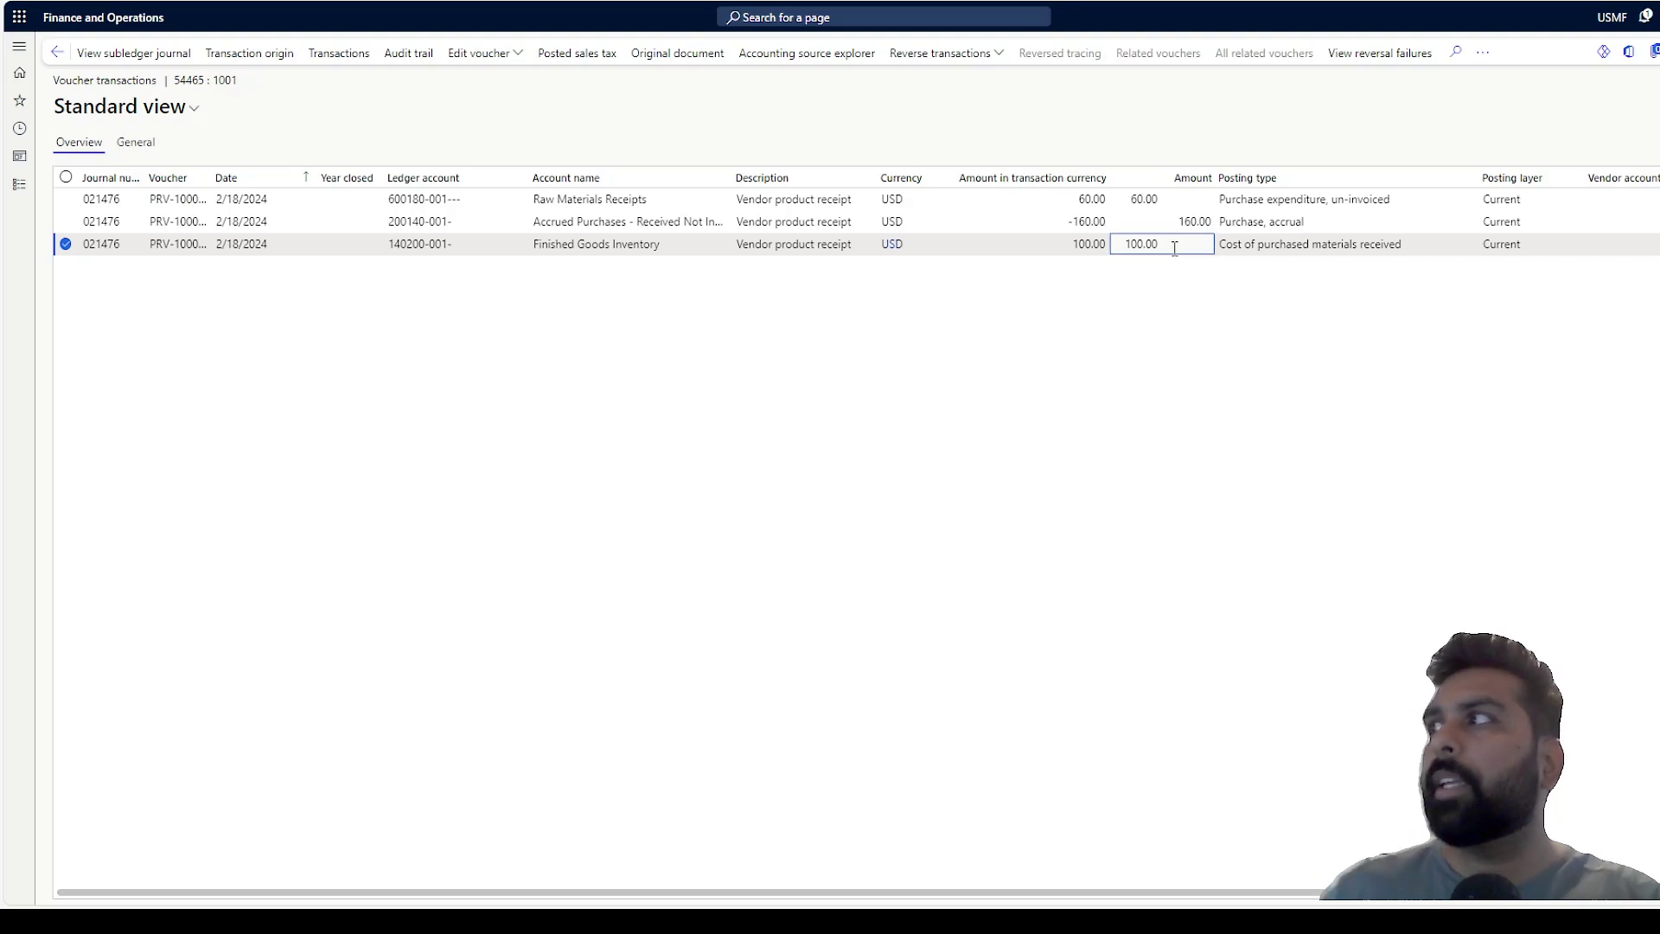
pyautogui.click(1058, 245)
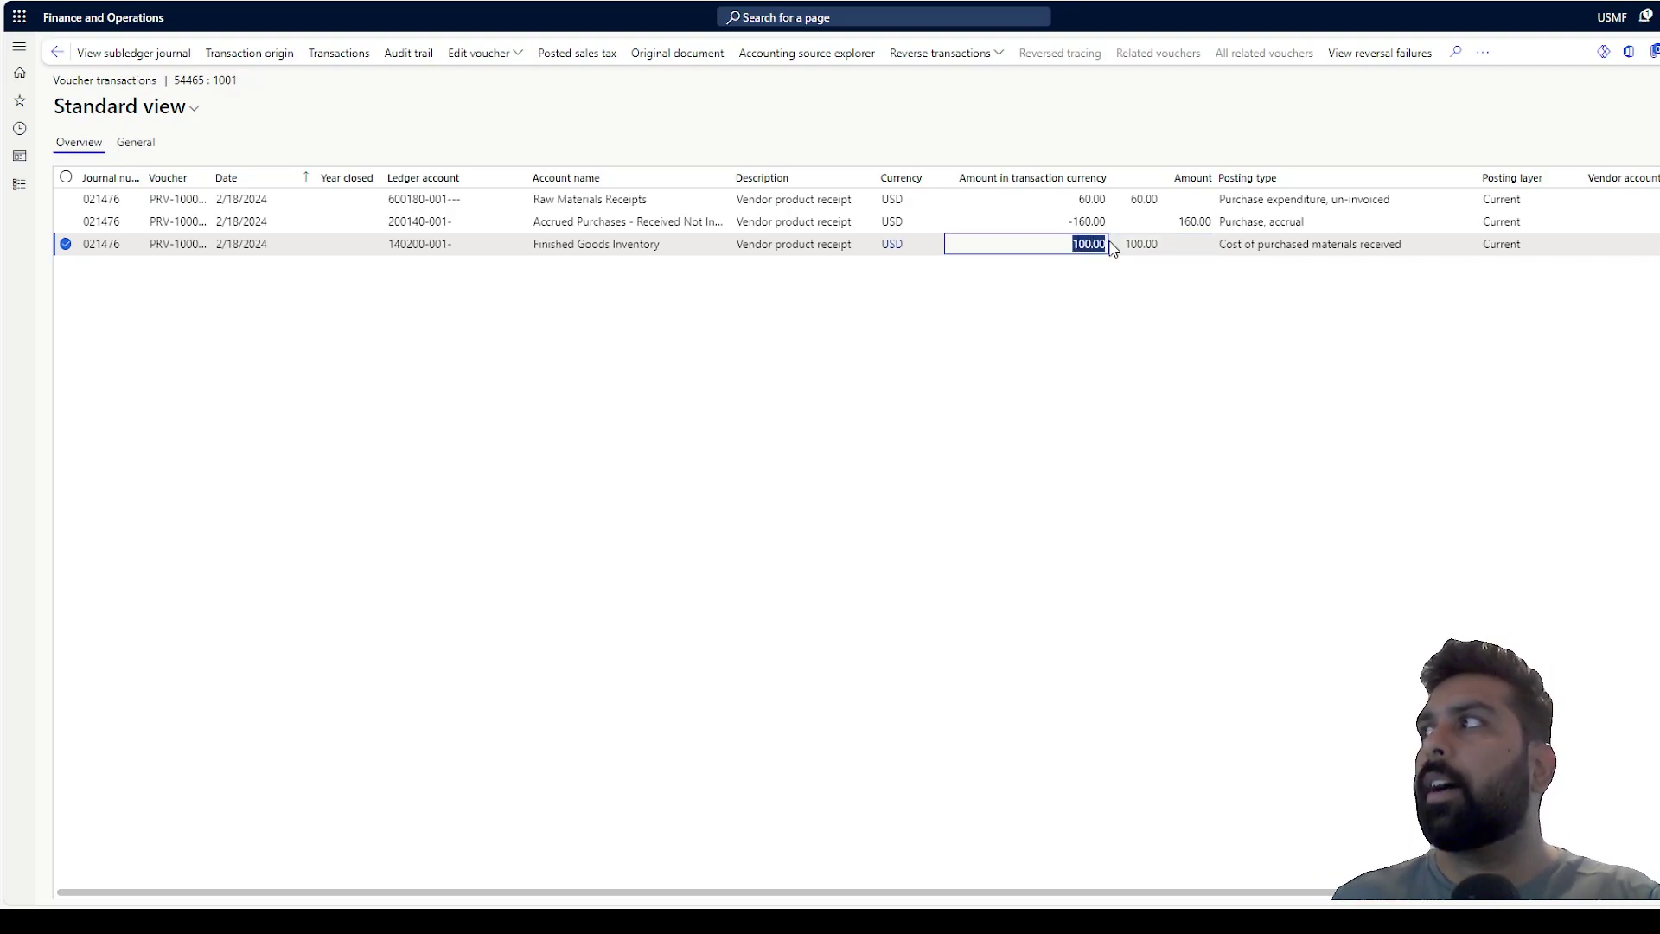
pyautogui.click(1050, 200)
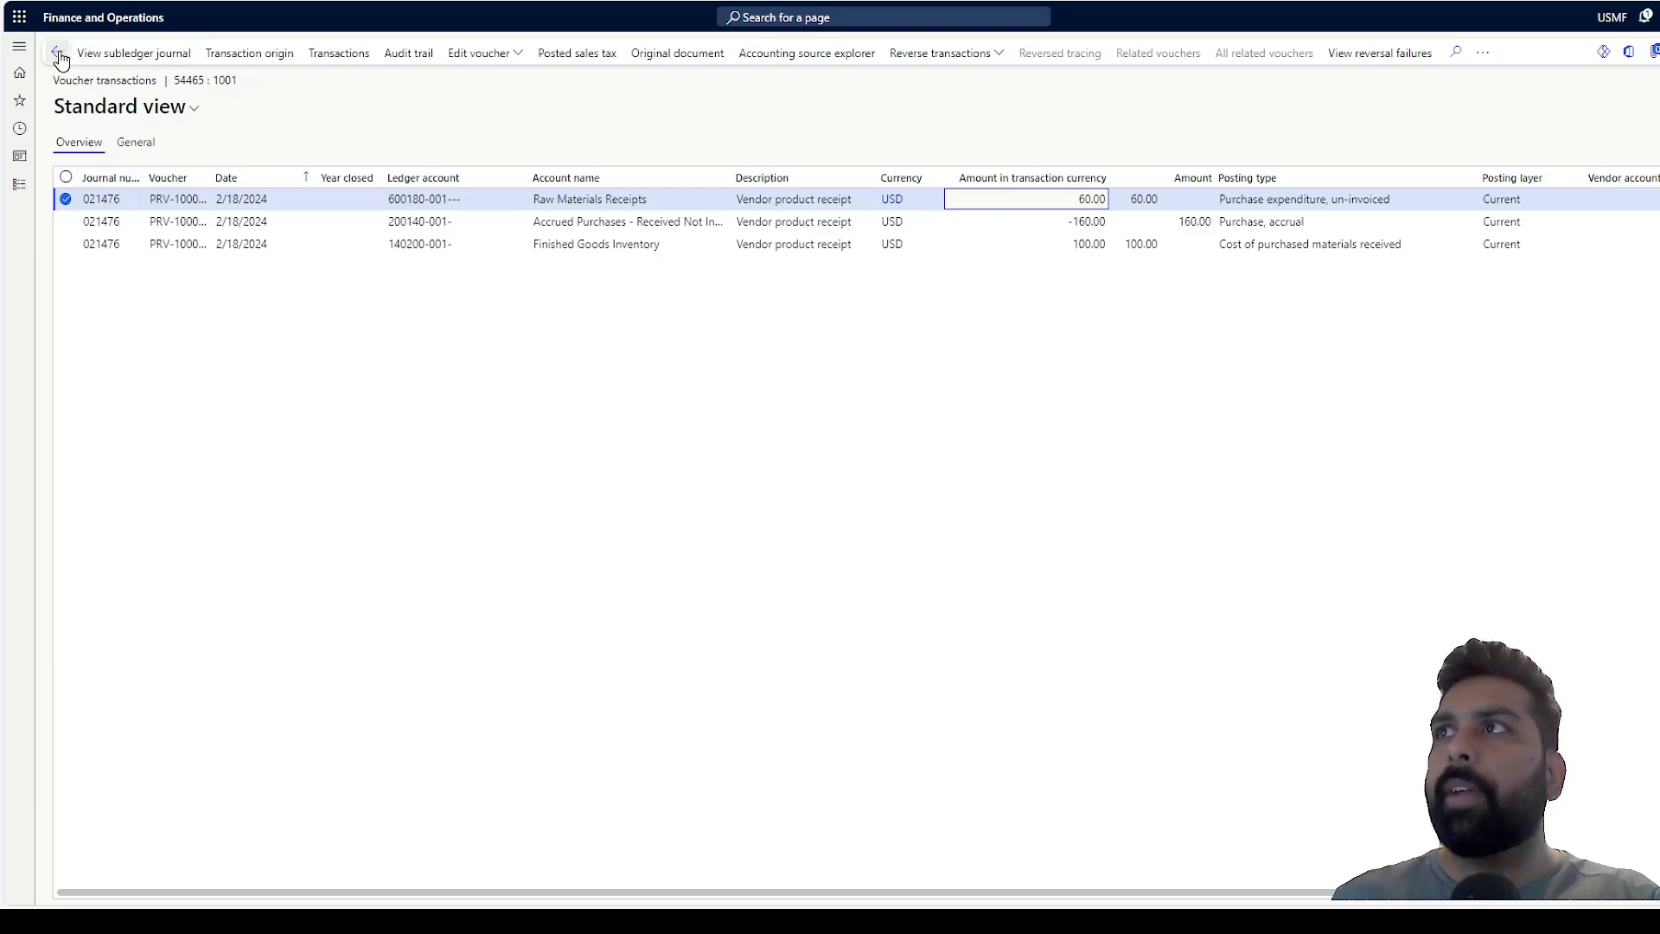
pyautogui.click(678, 53)
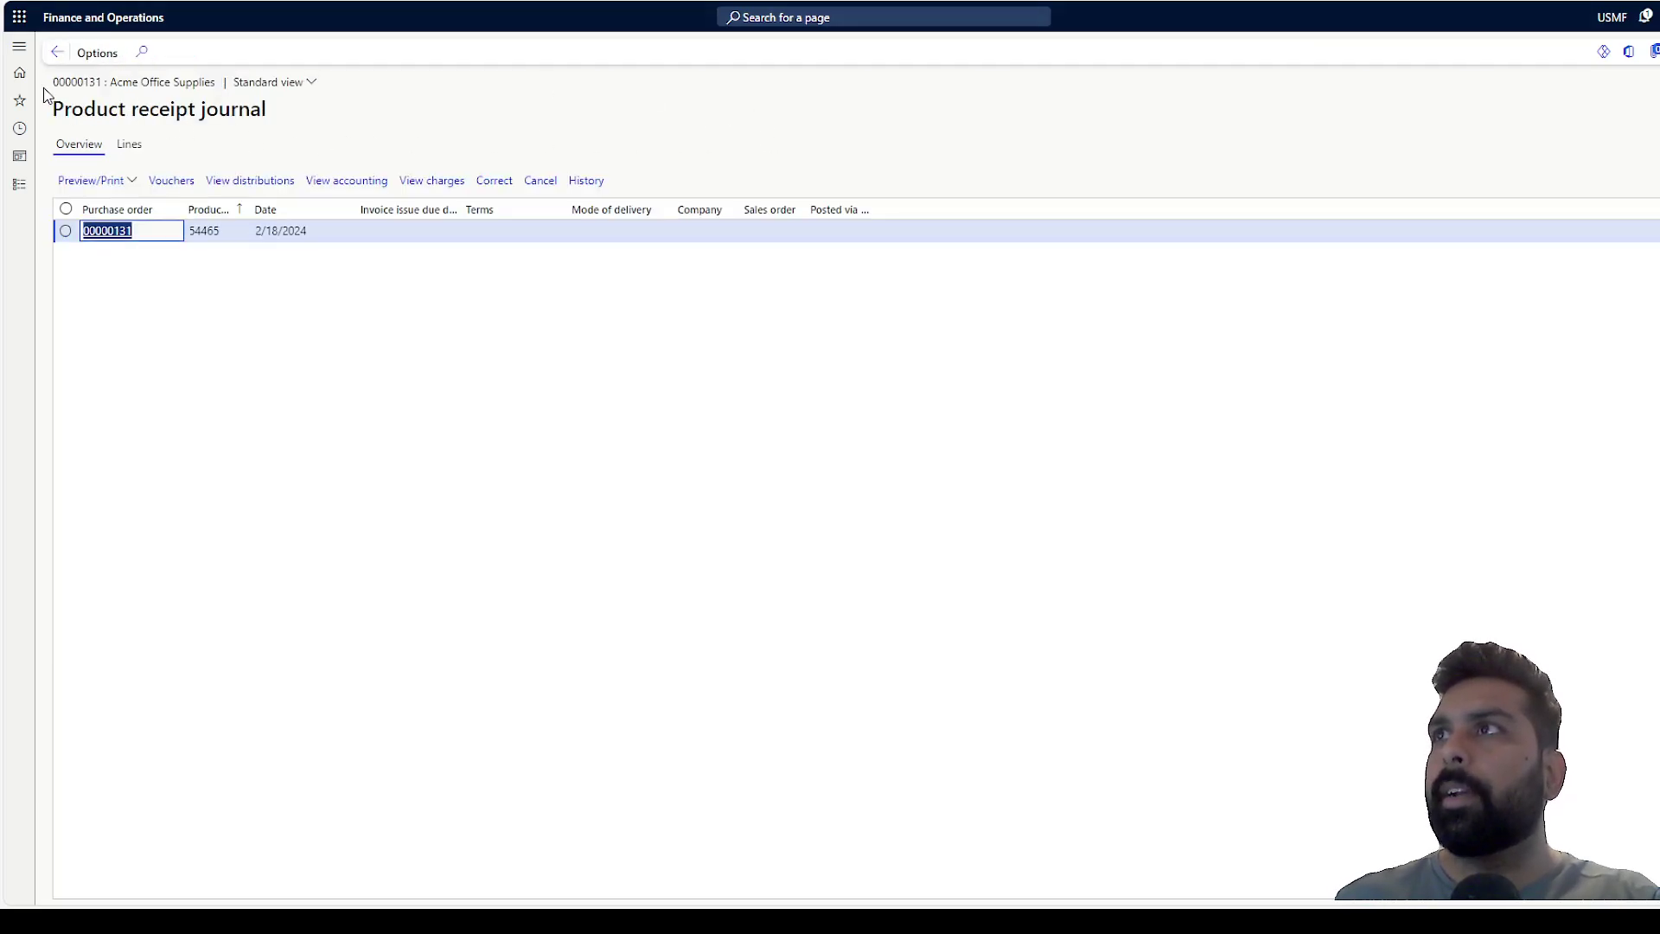
pyautogui.click(56, 54)
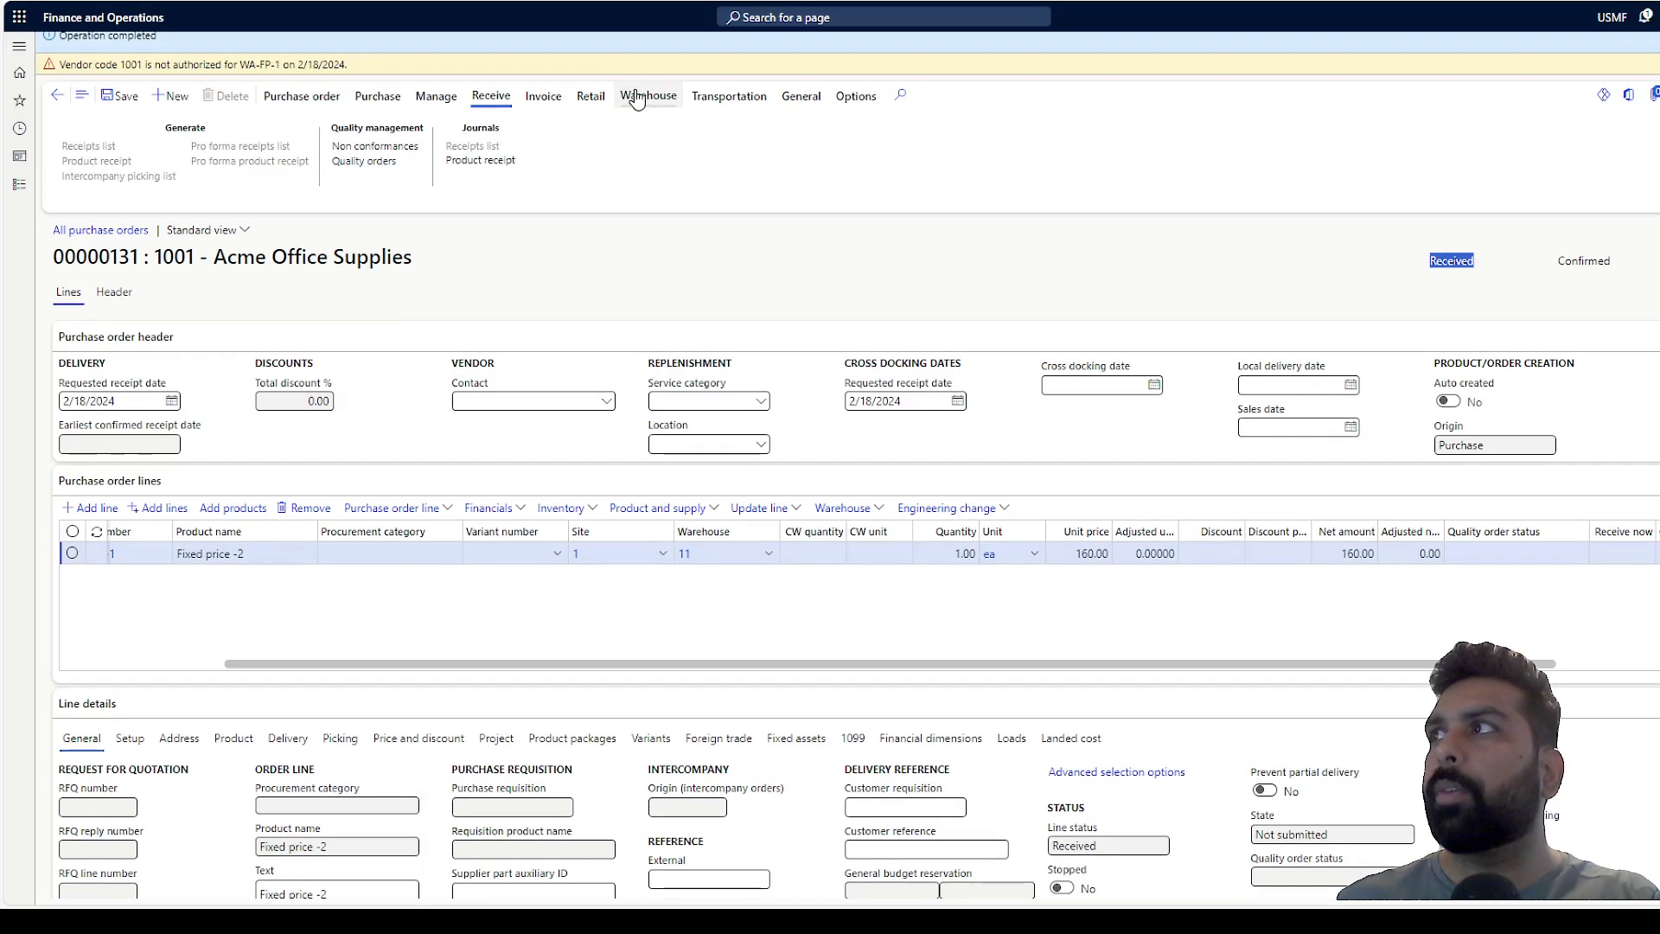
# Step: Invoice the order with invoice number 984556 dated today, 2/18/2024
pyautogui.click(541, 99)
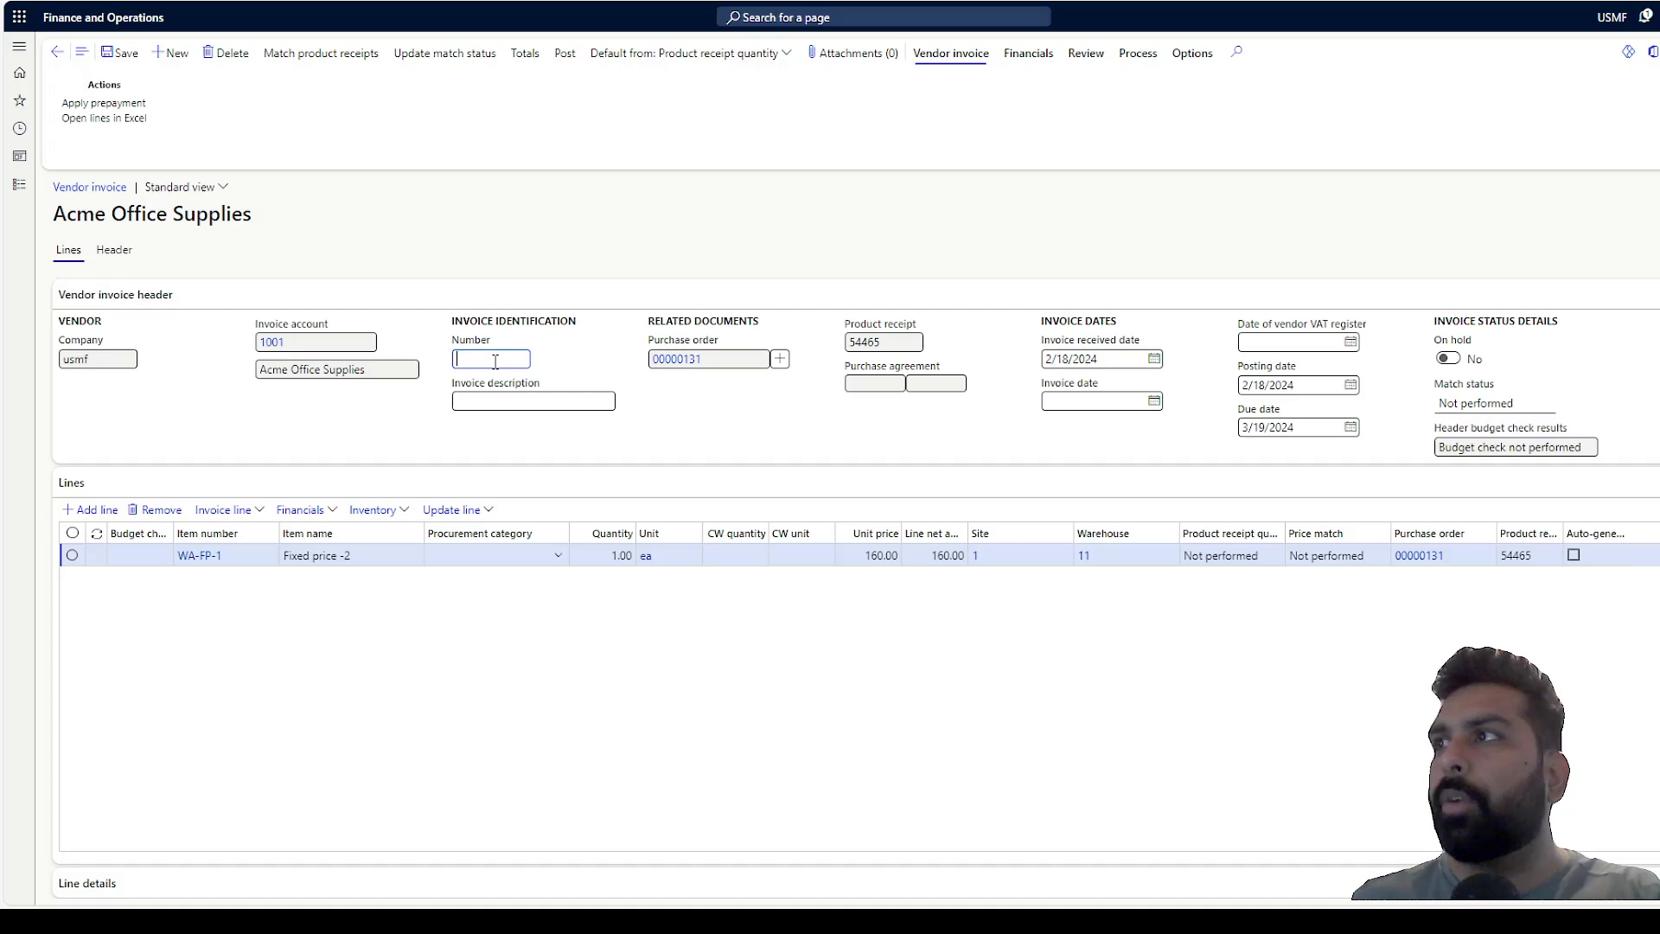
pyautogui.write('984556')
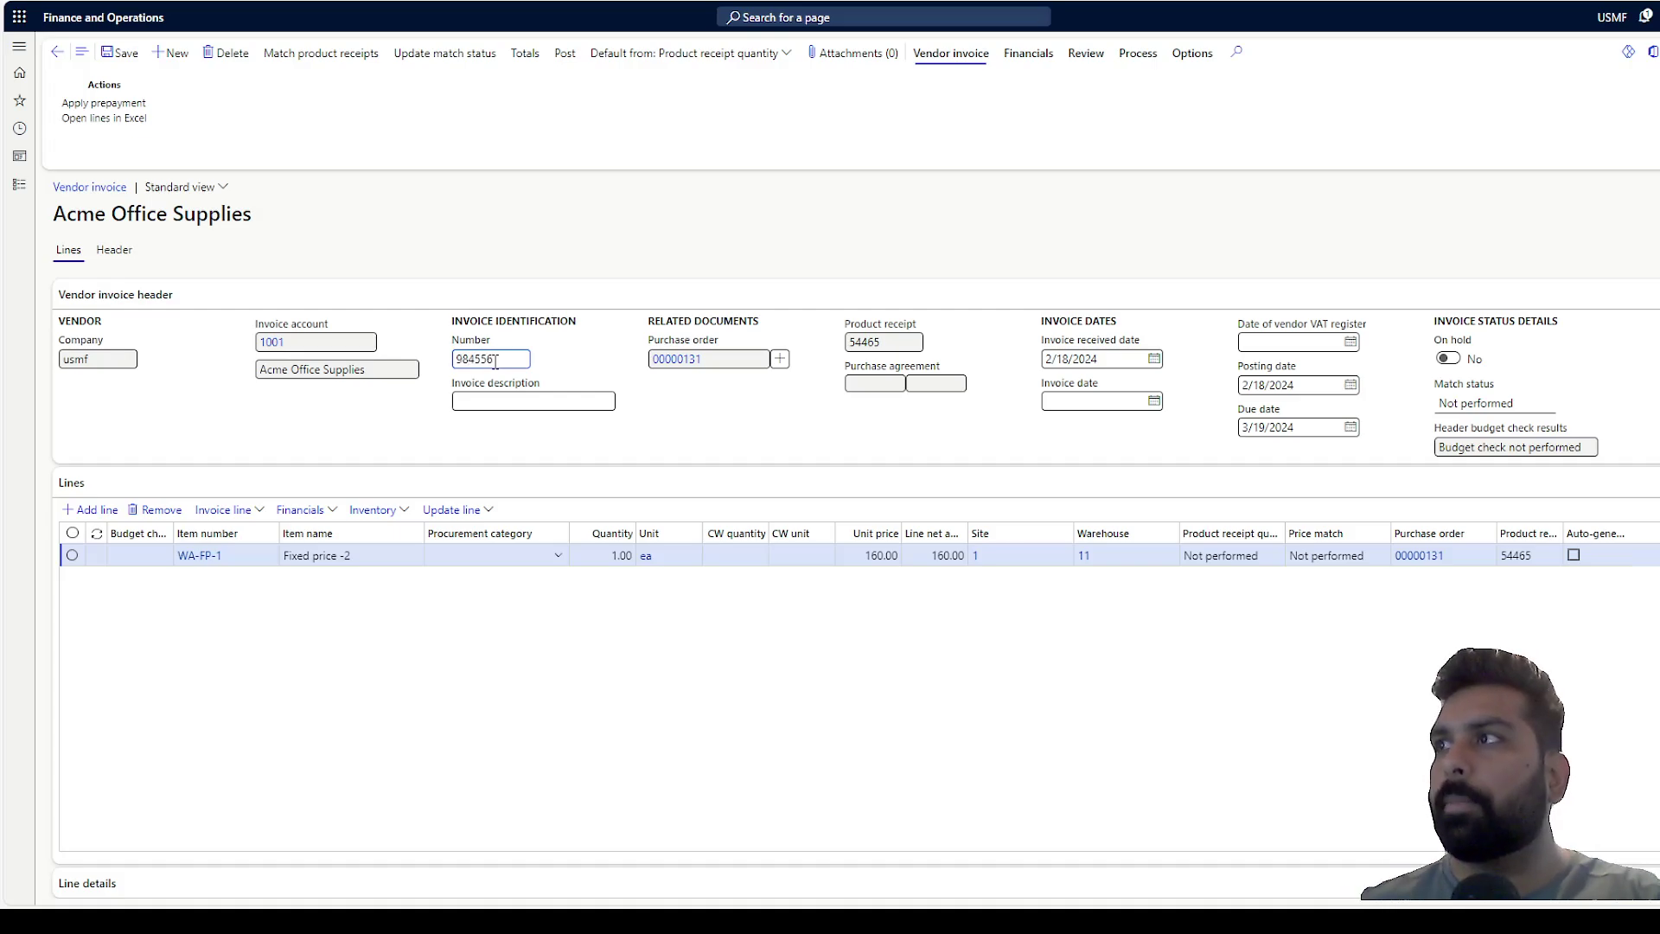
pyautogui.click(488, 403)
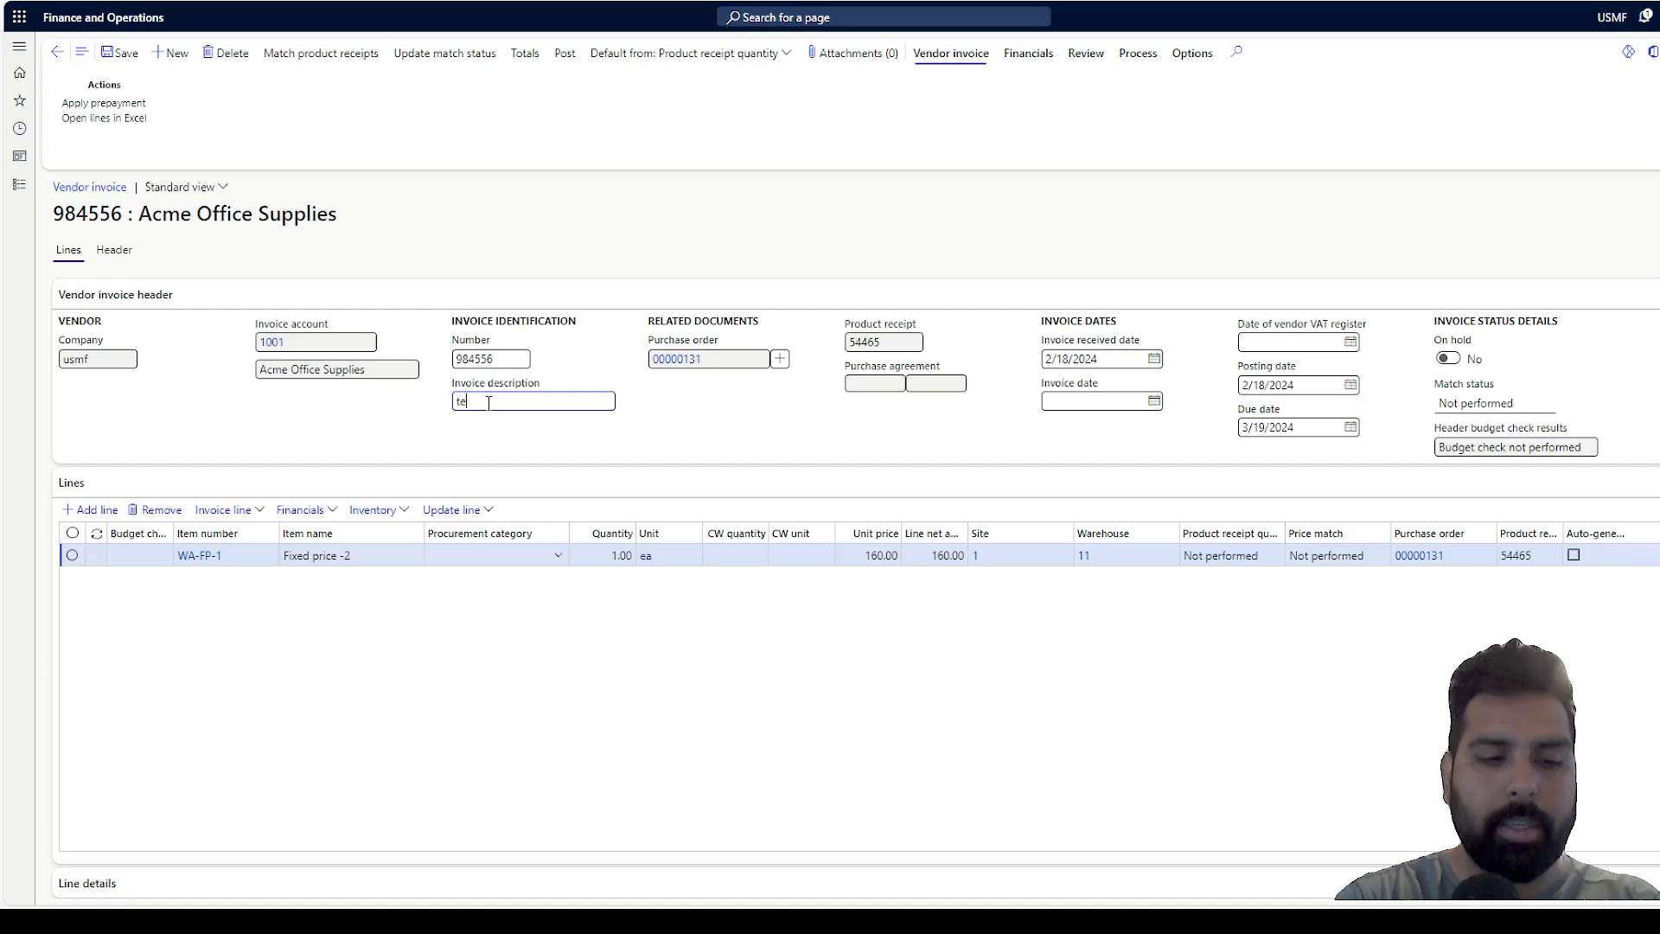
pyautogui.click(1085, 399)
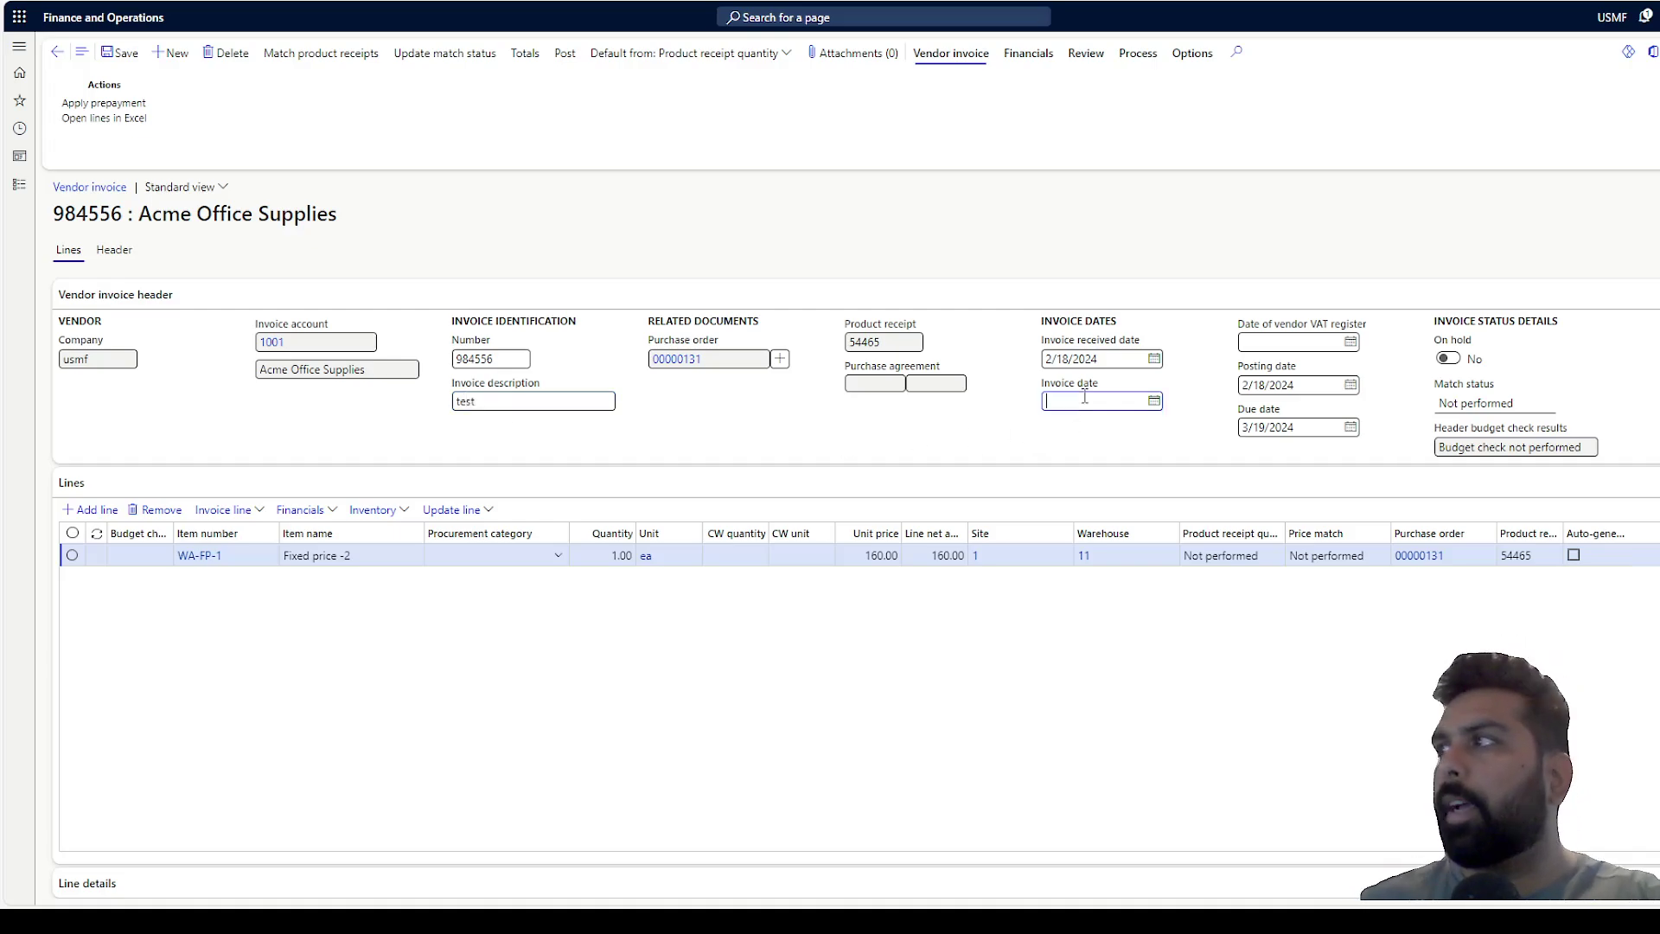
pyautogui.write('t')
pyautogui.press('Tab')
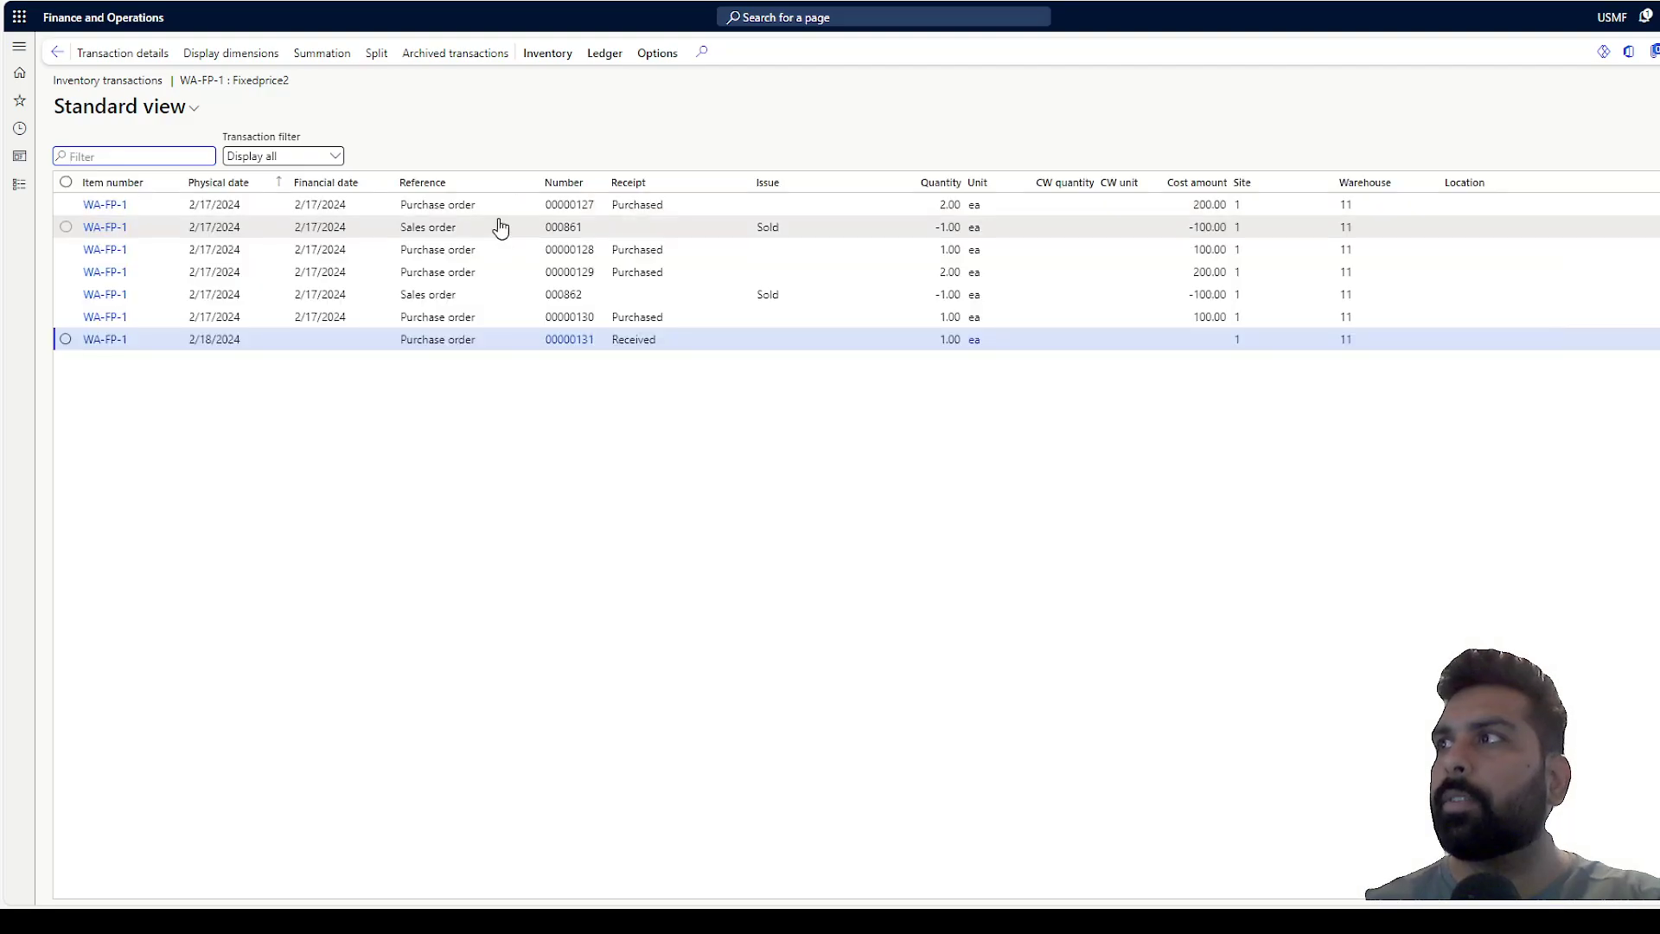
# Step: Display invoice 984556's voucher postings from purchase order 00000131's invoice journal
pyautogui.click(359, 343)
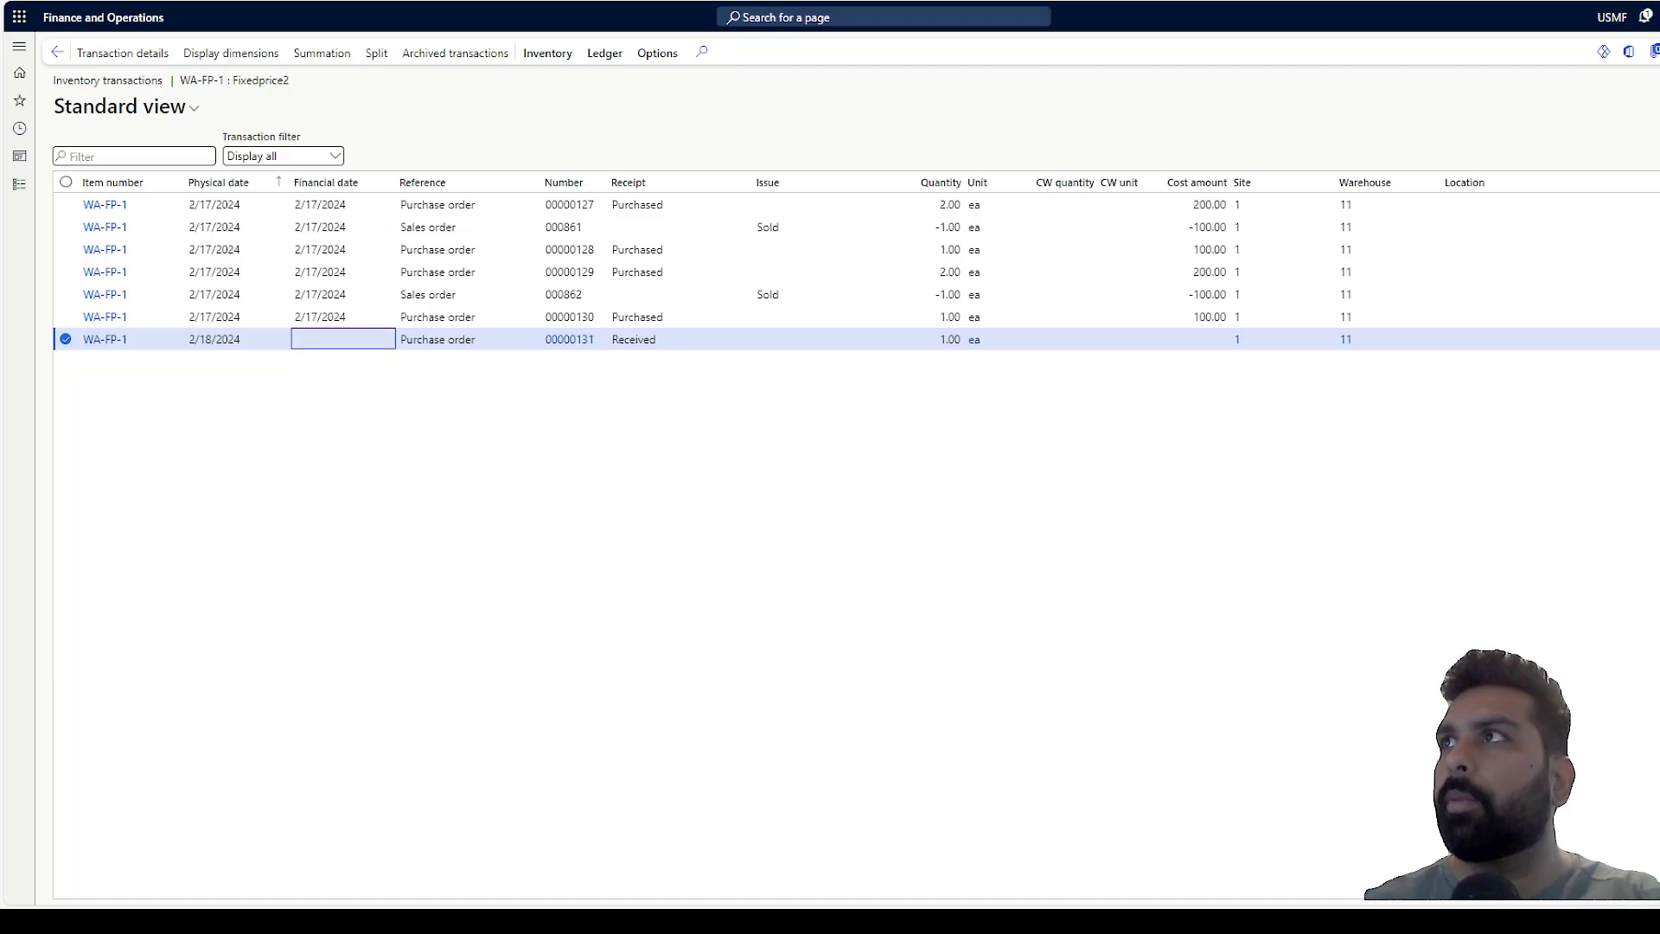
pyautogui.press('Escape')
pyautogui.click(511, 149)
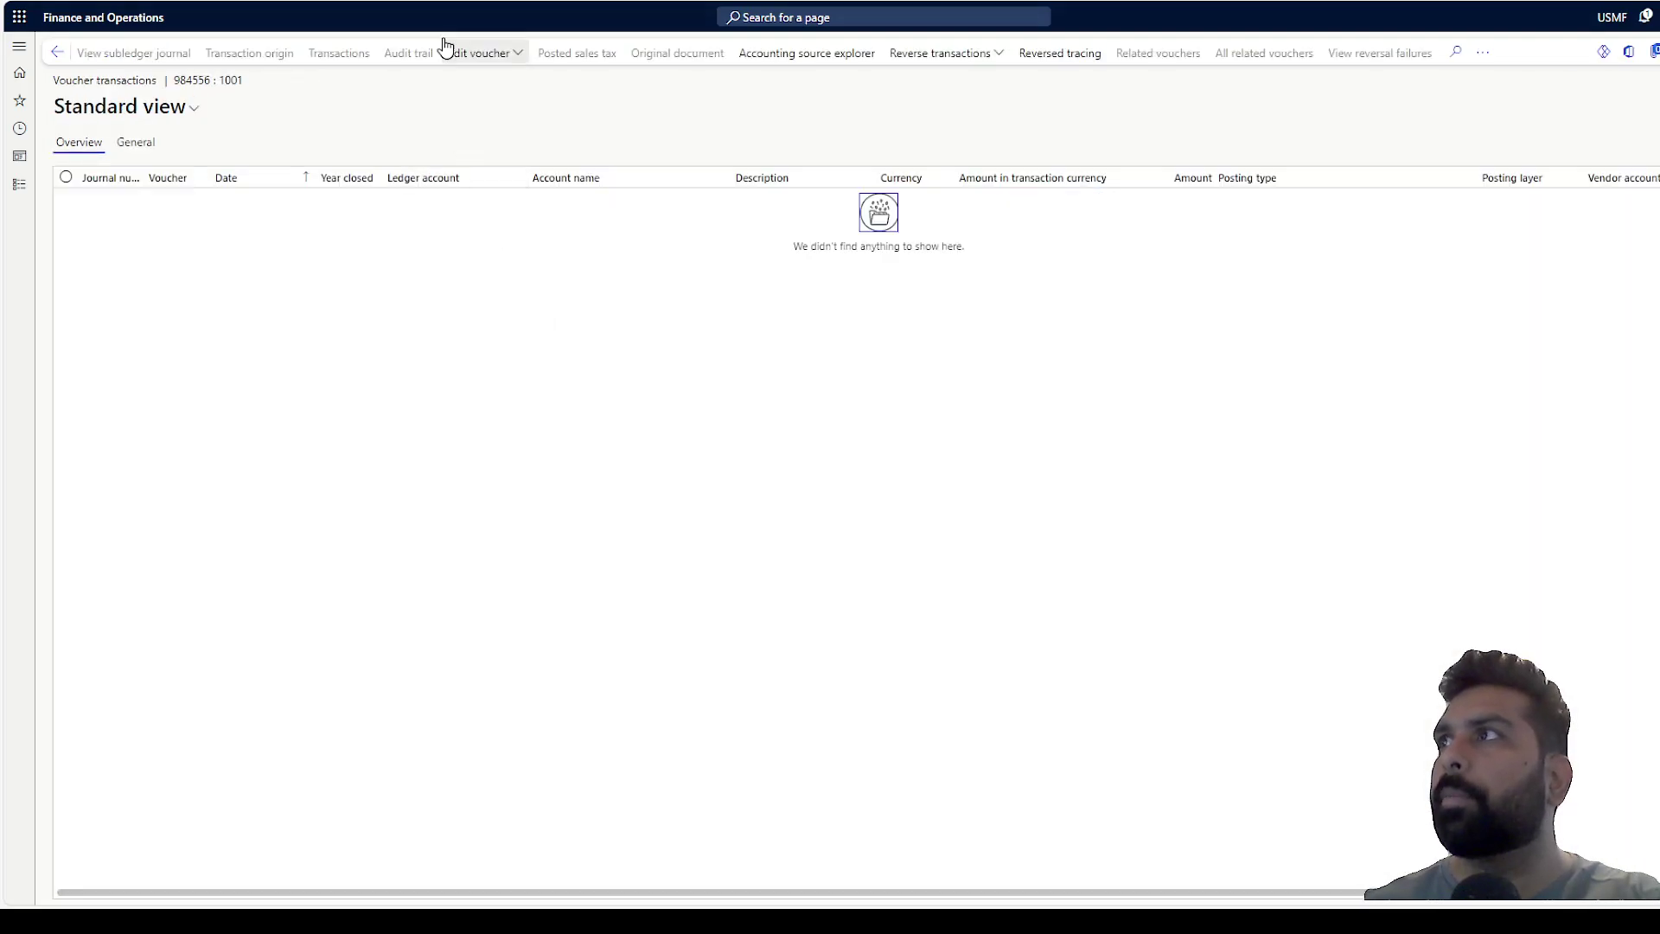
pyautogui.click(448, 44)
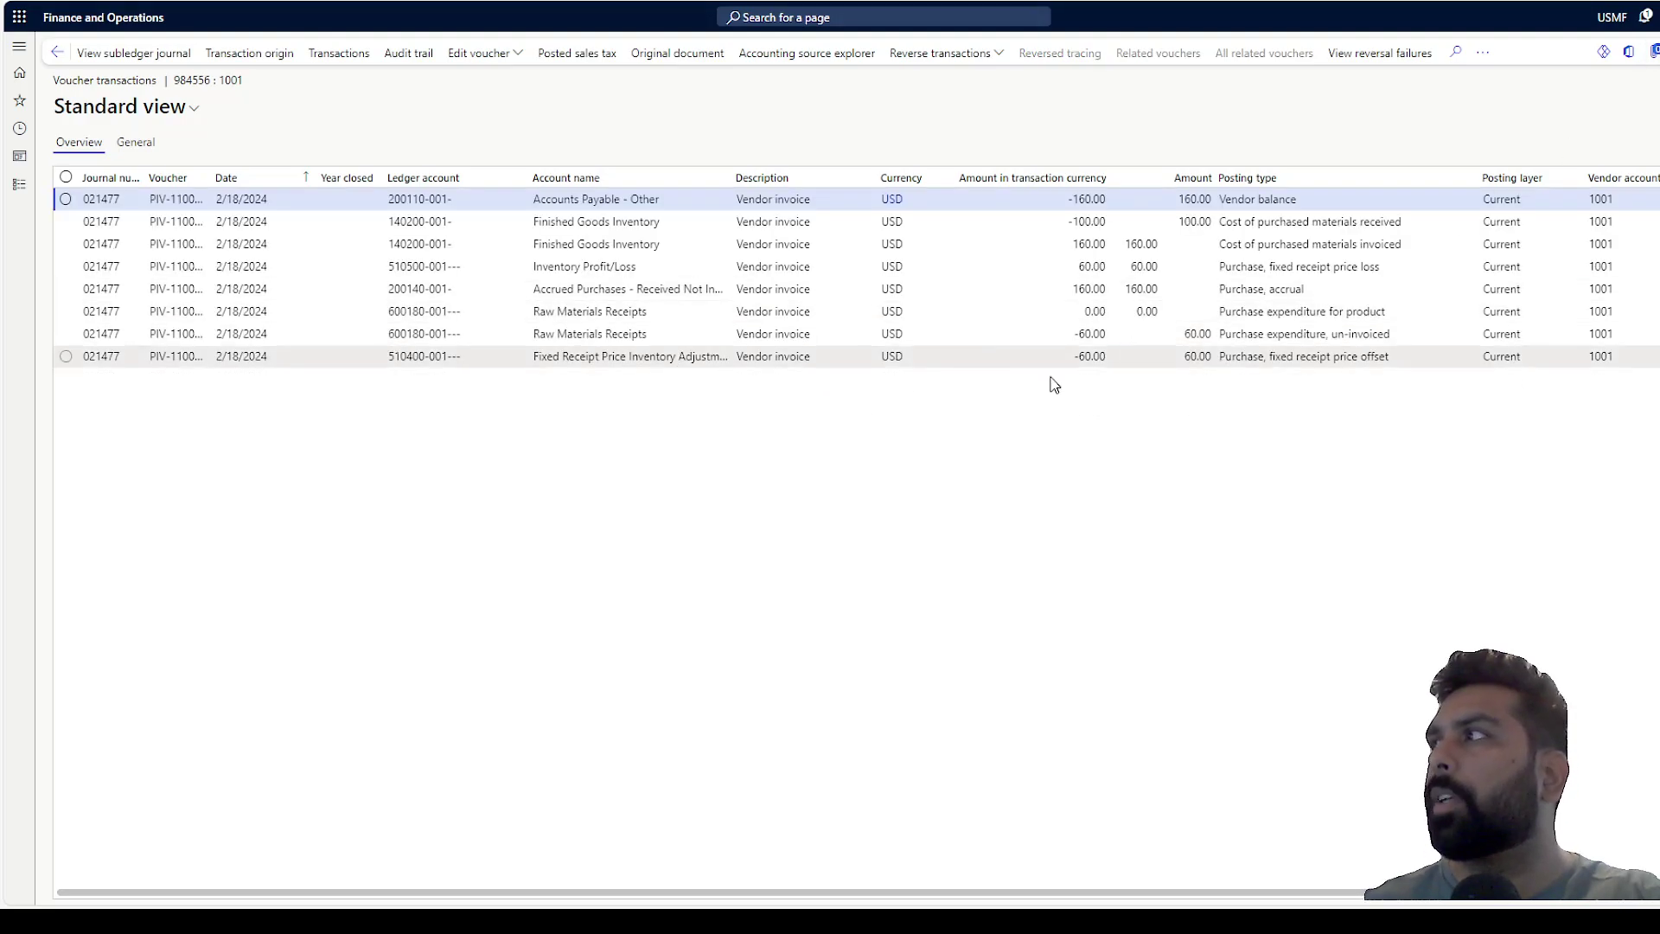
# Step: Inspect the 60.00 fixed receipt price loss, its offset and the 160.00 inventory posting, then return to inventory transactions
pyautogui.click(1057, 356)
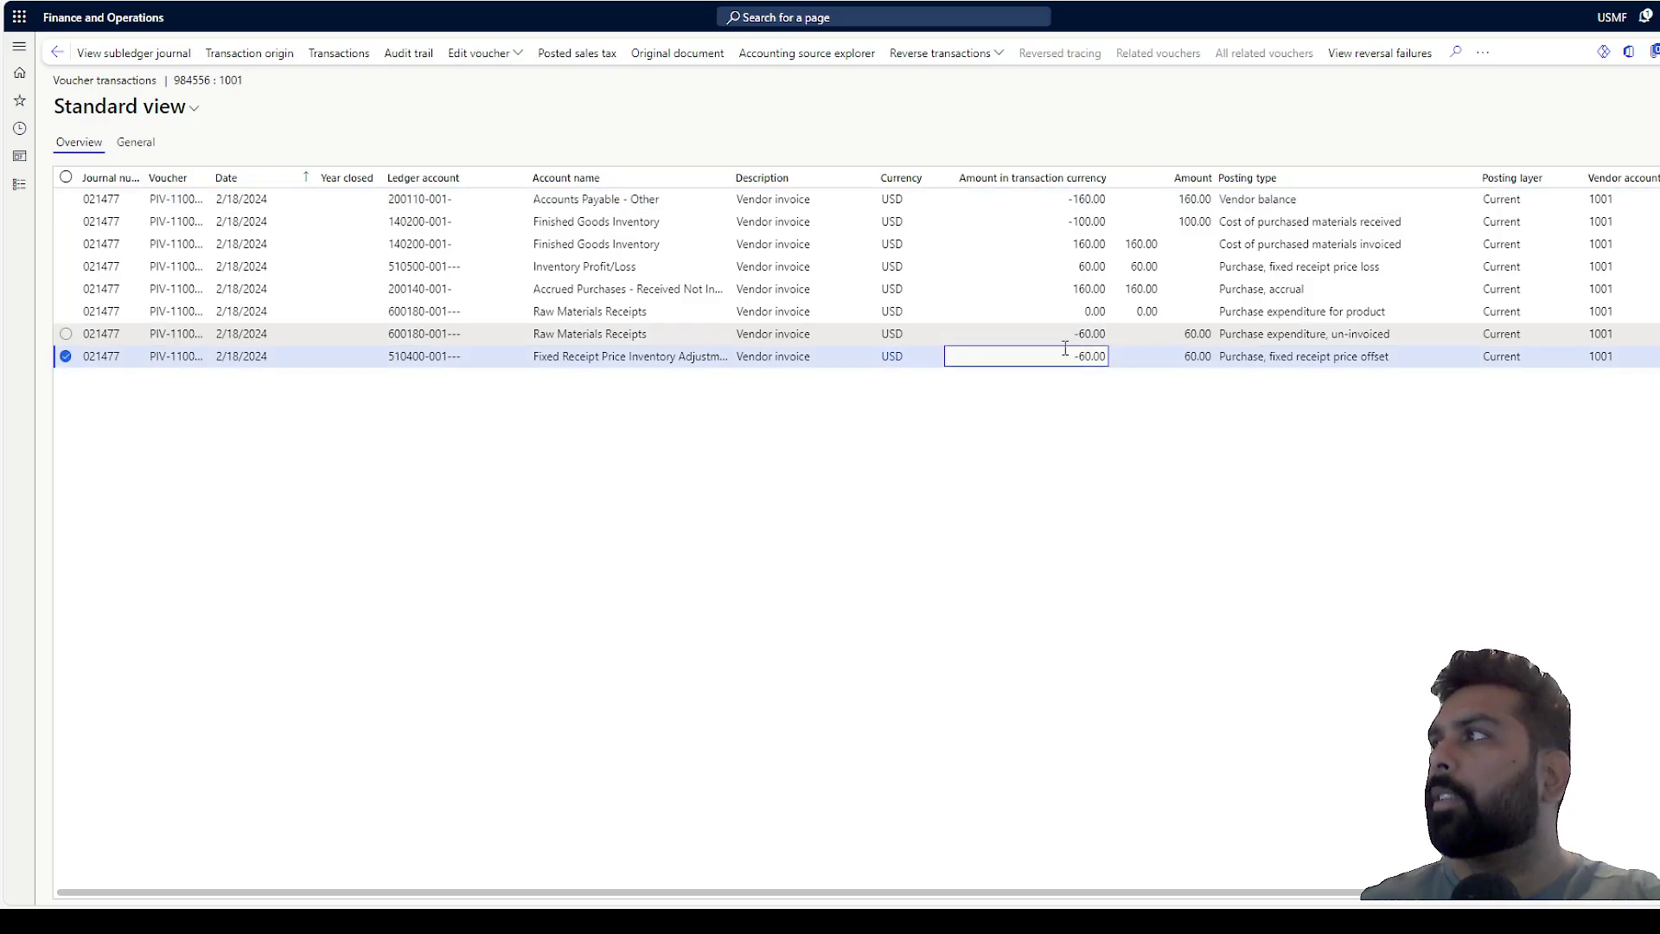
pyautogui.click(1057, 267)
pyautogui.moveTo(1384, 266); pyautogui.dragTo(1216, 278)
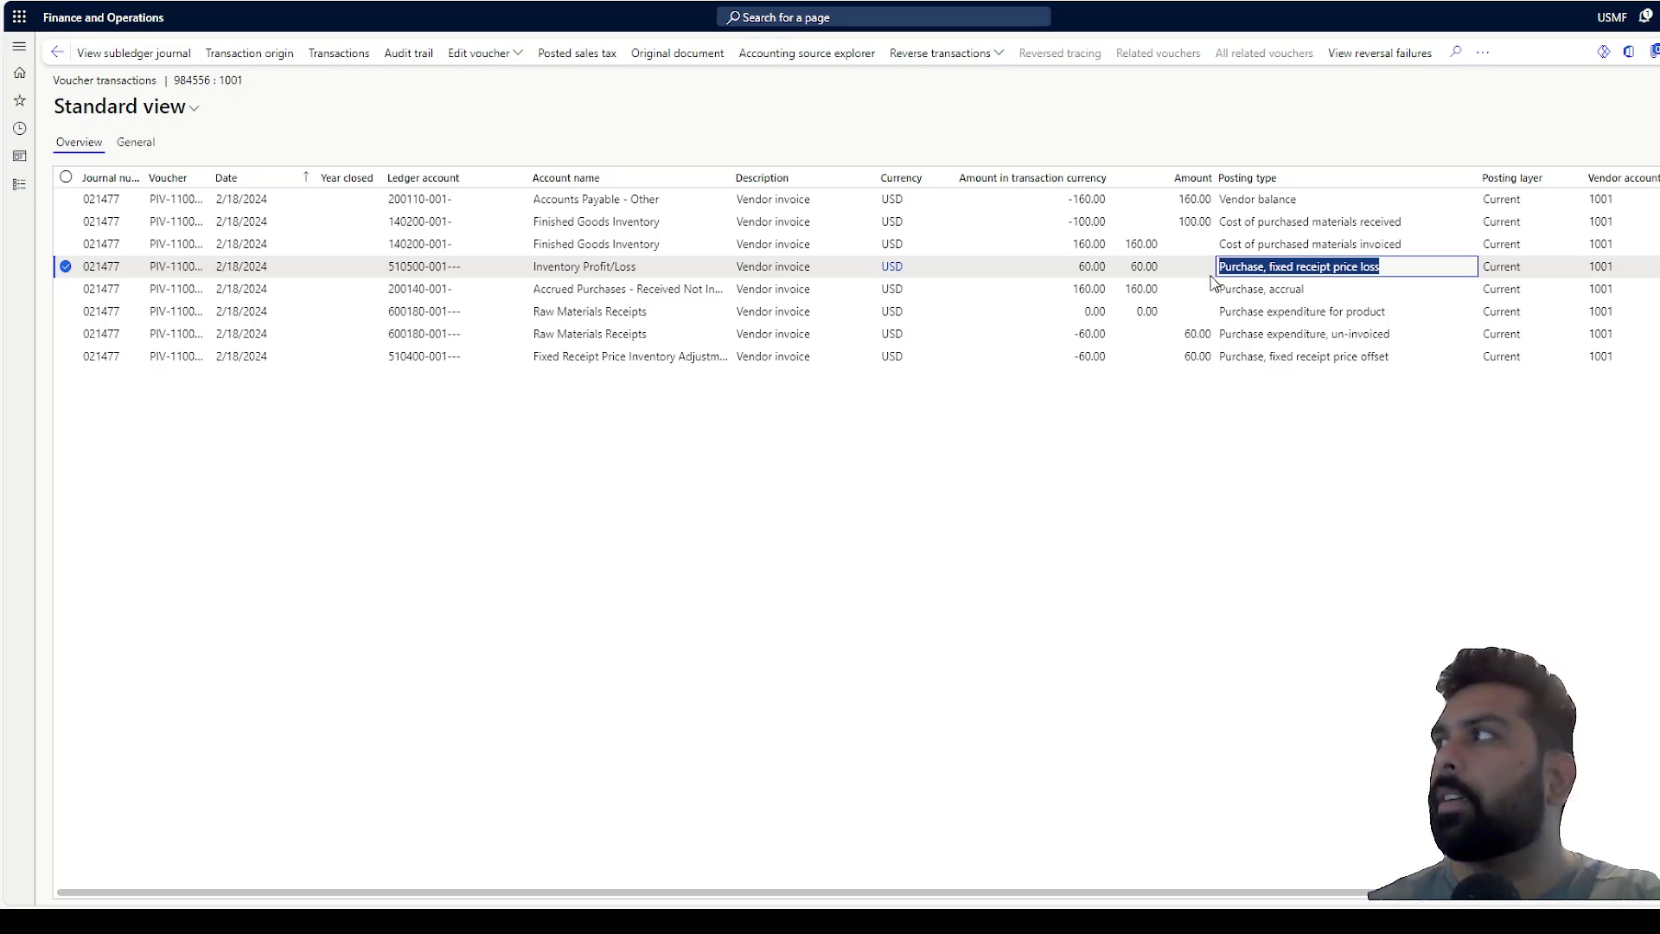
pyautogui.click(1042, 265)
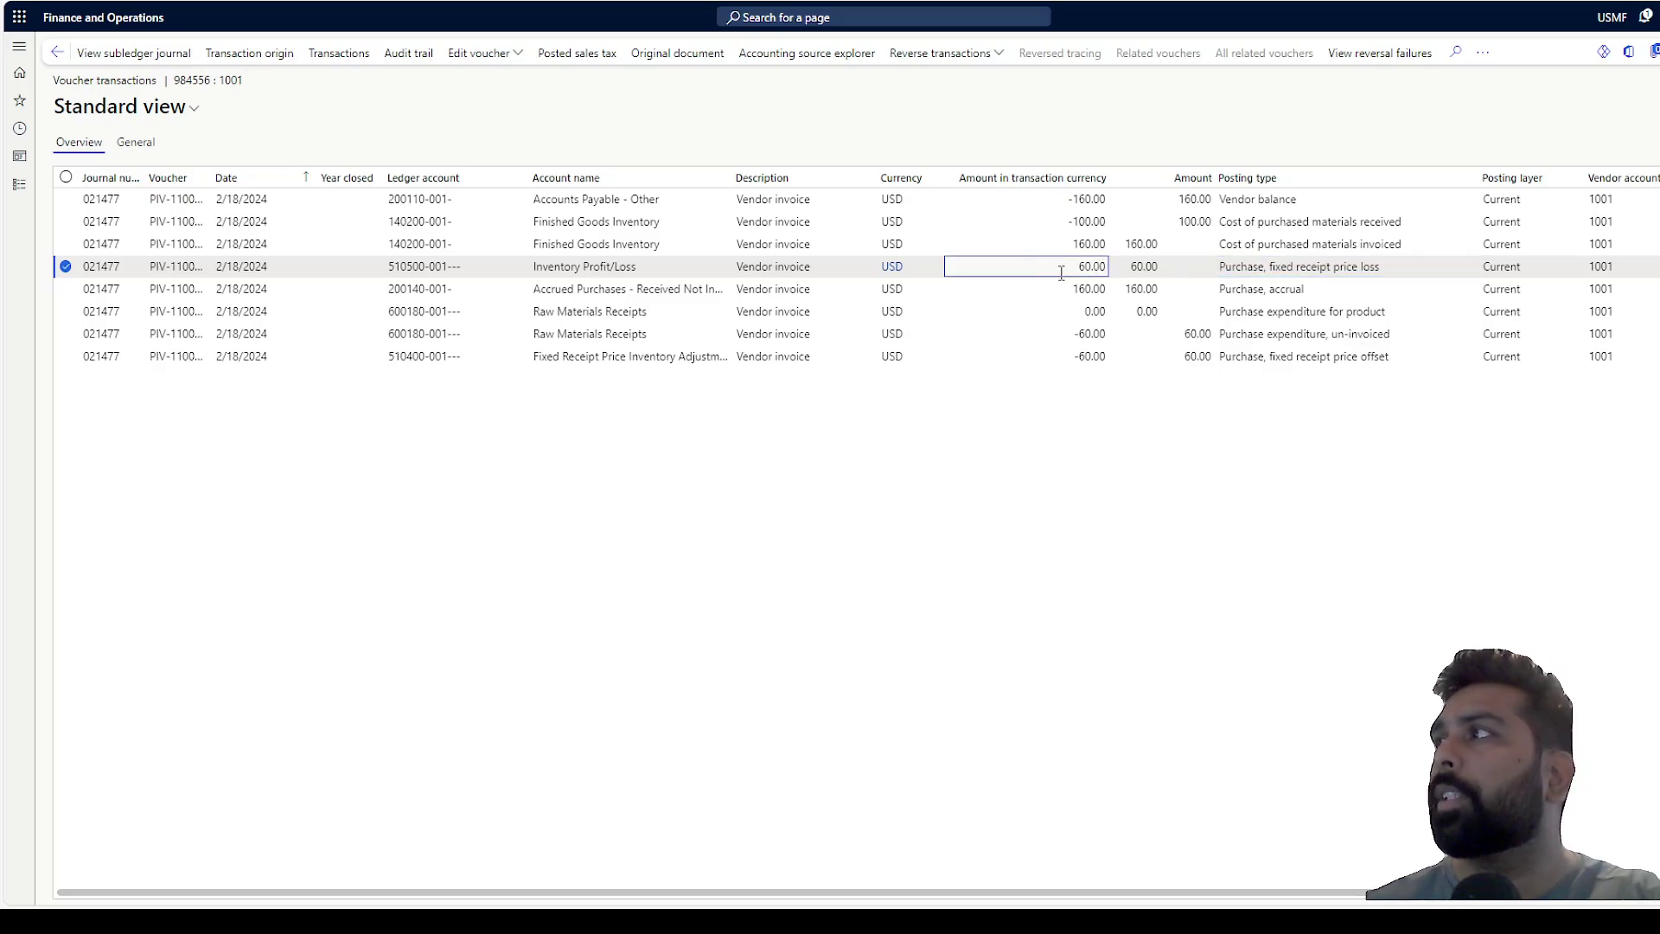
pyautogui.moveTo(1075, 266); pyautogui.dragTo(1104, 266)
pyautogui.click(1057, 243)
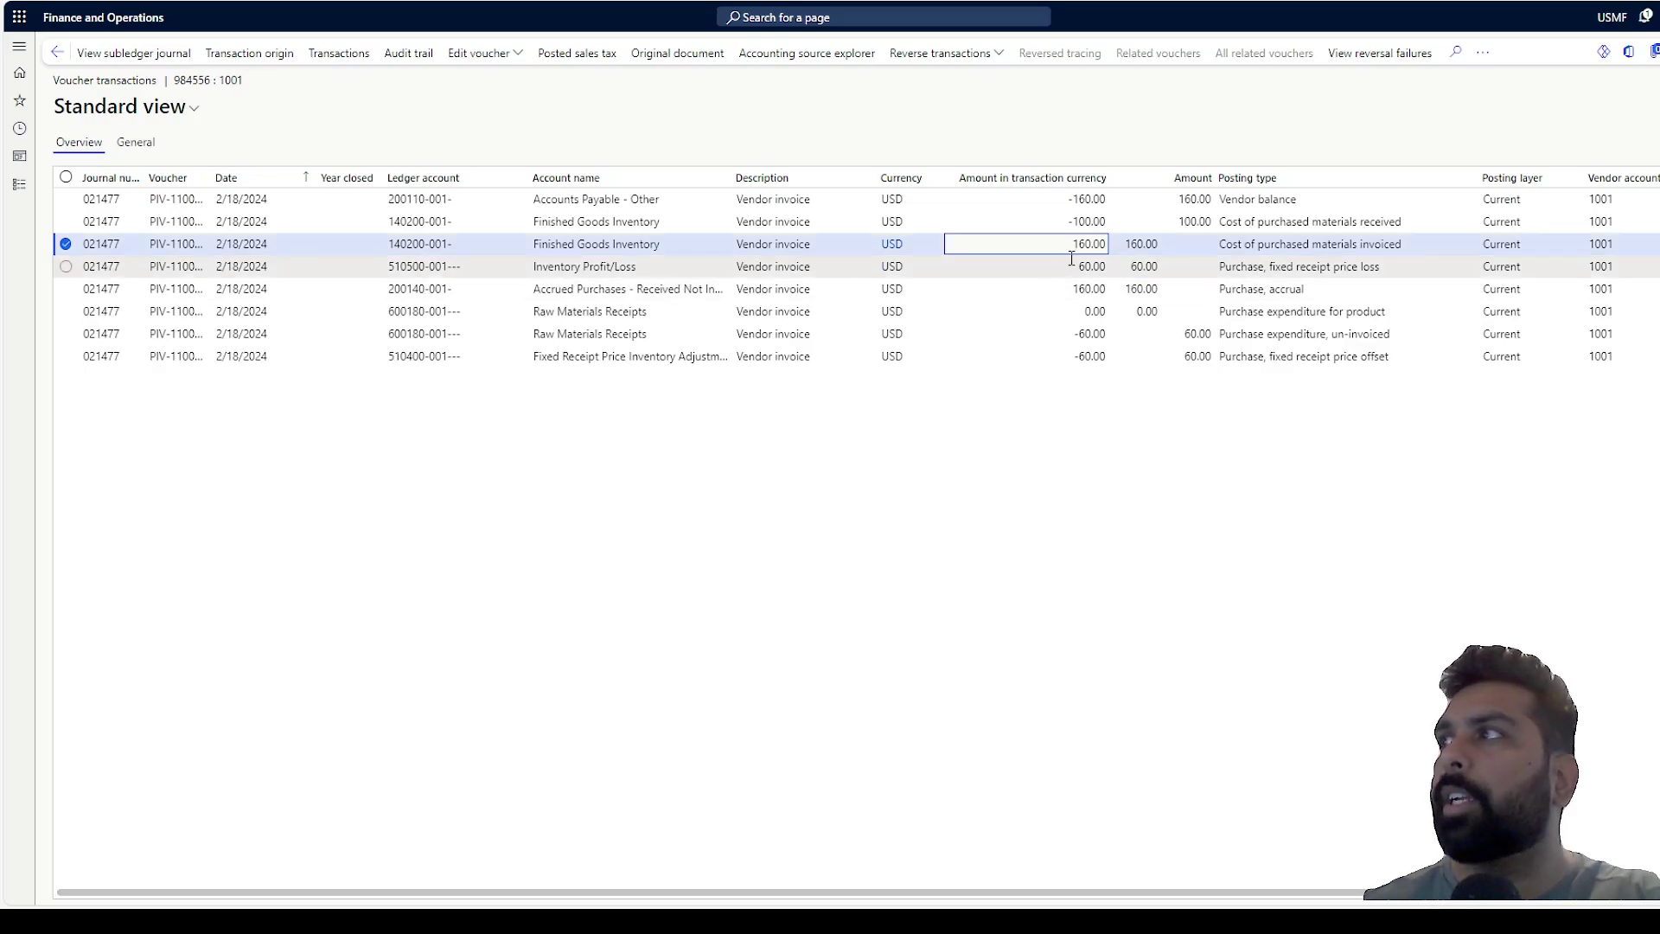
pyautogui.press('Escape')
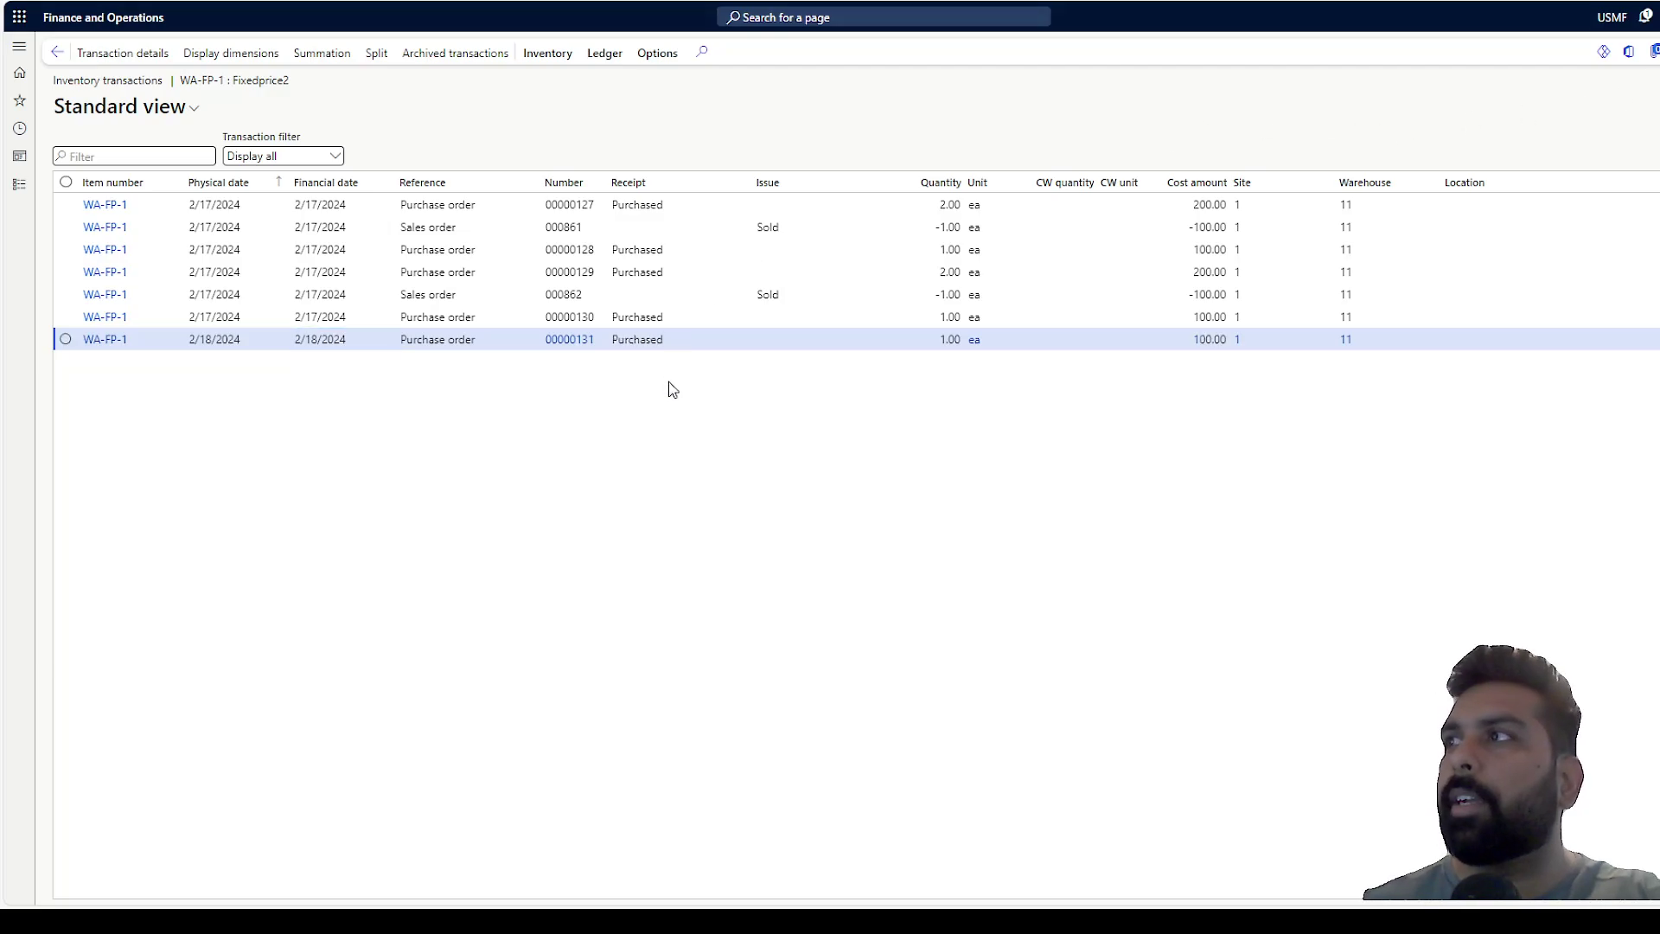
# Step: Review the 00000131 transaction details: 100.00 cost, -60.00 adjustment, 160.00 invoiced cost
pyautogui.moveTo(1194, 339); pyautogui.dragTo(1222, 338)
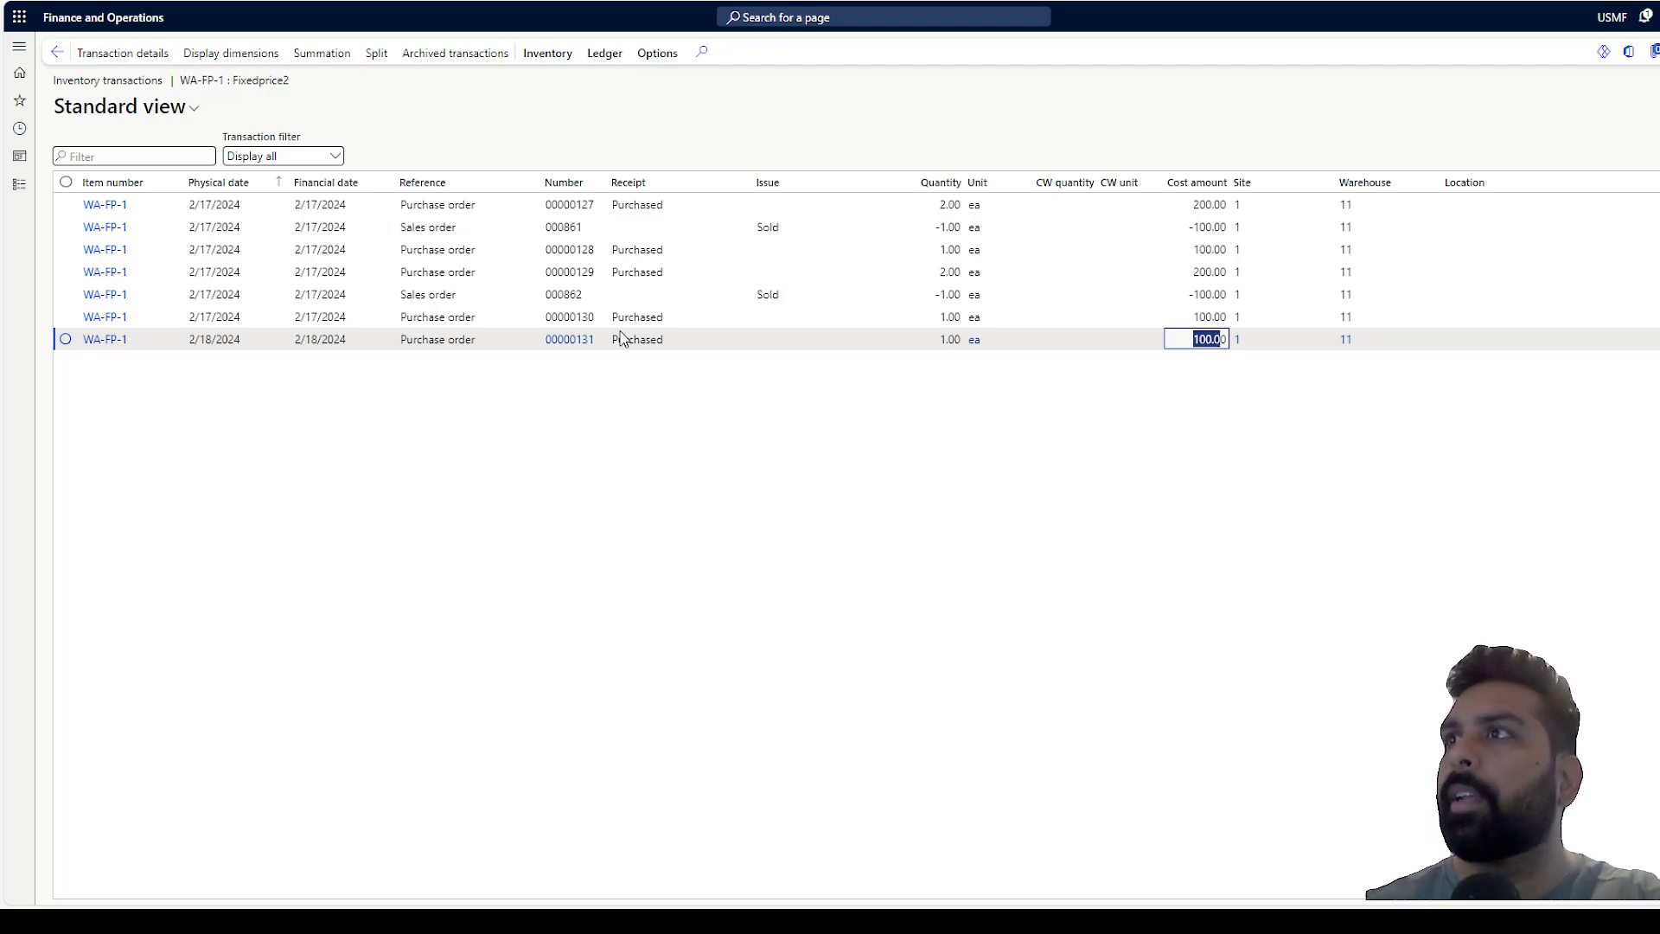
pyautogui.click(122, 69)
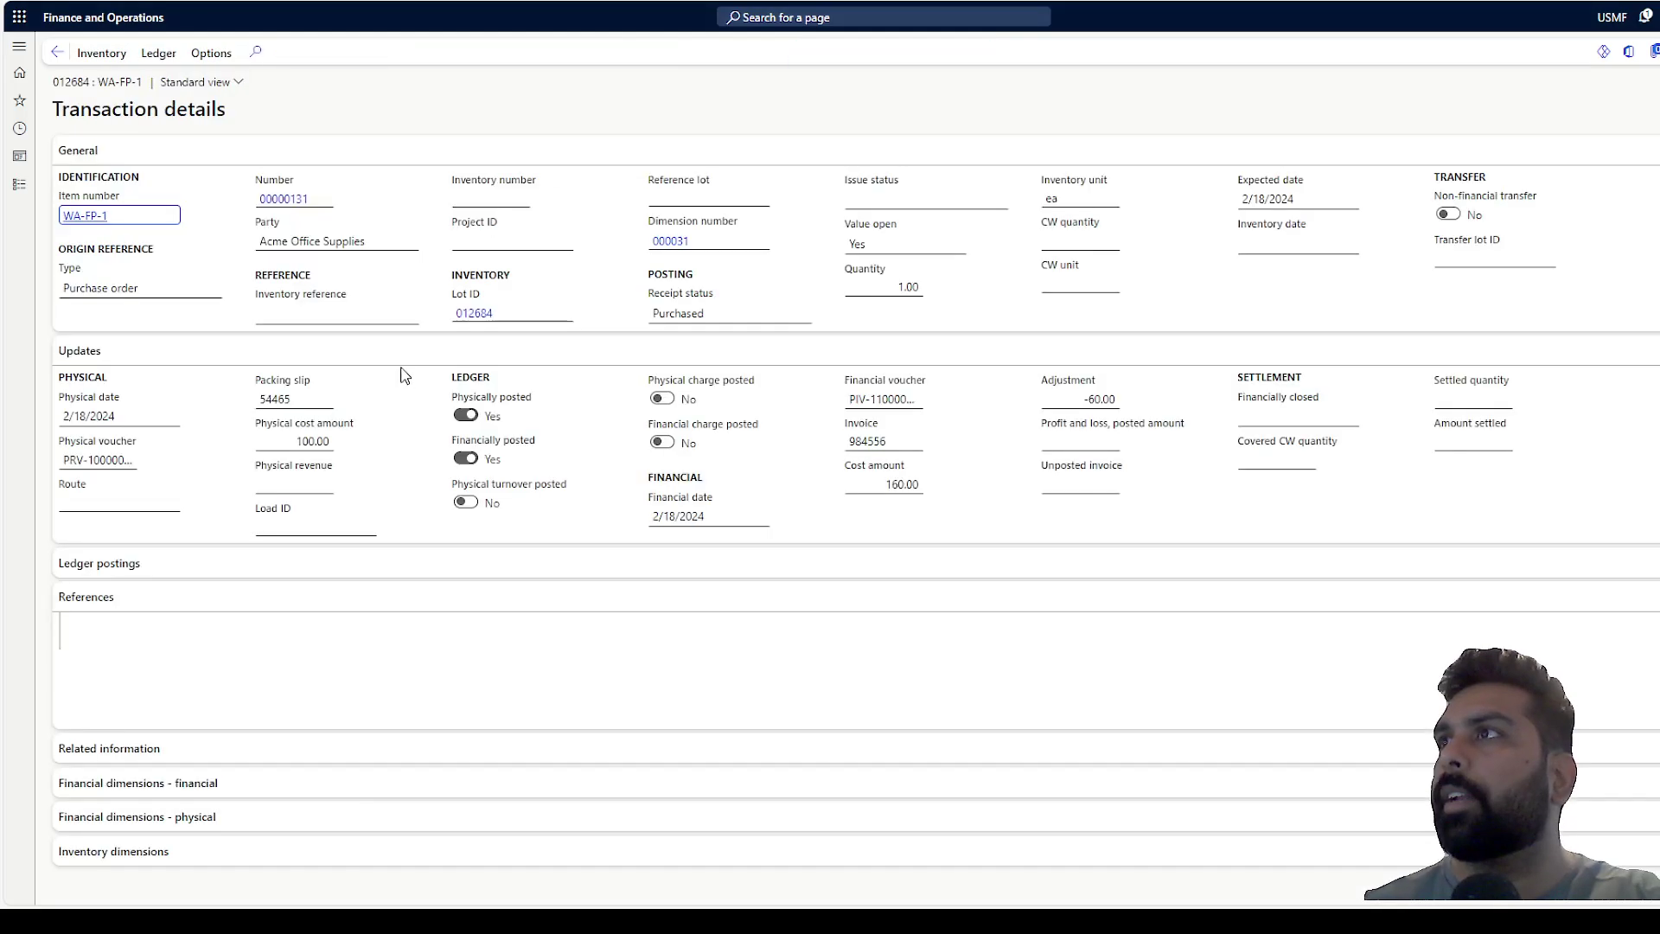
pyautogui.click(1079, 399)
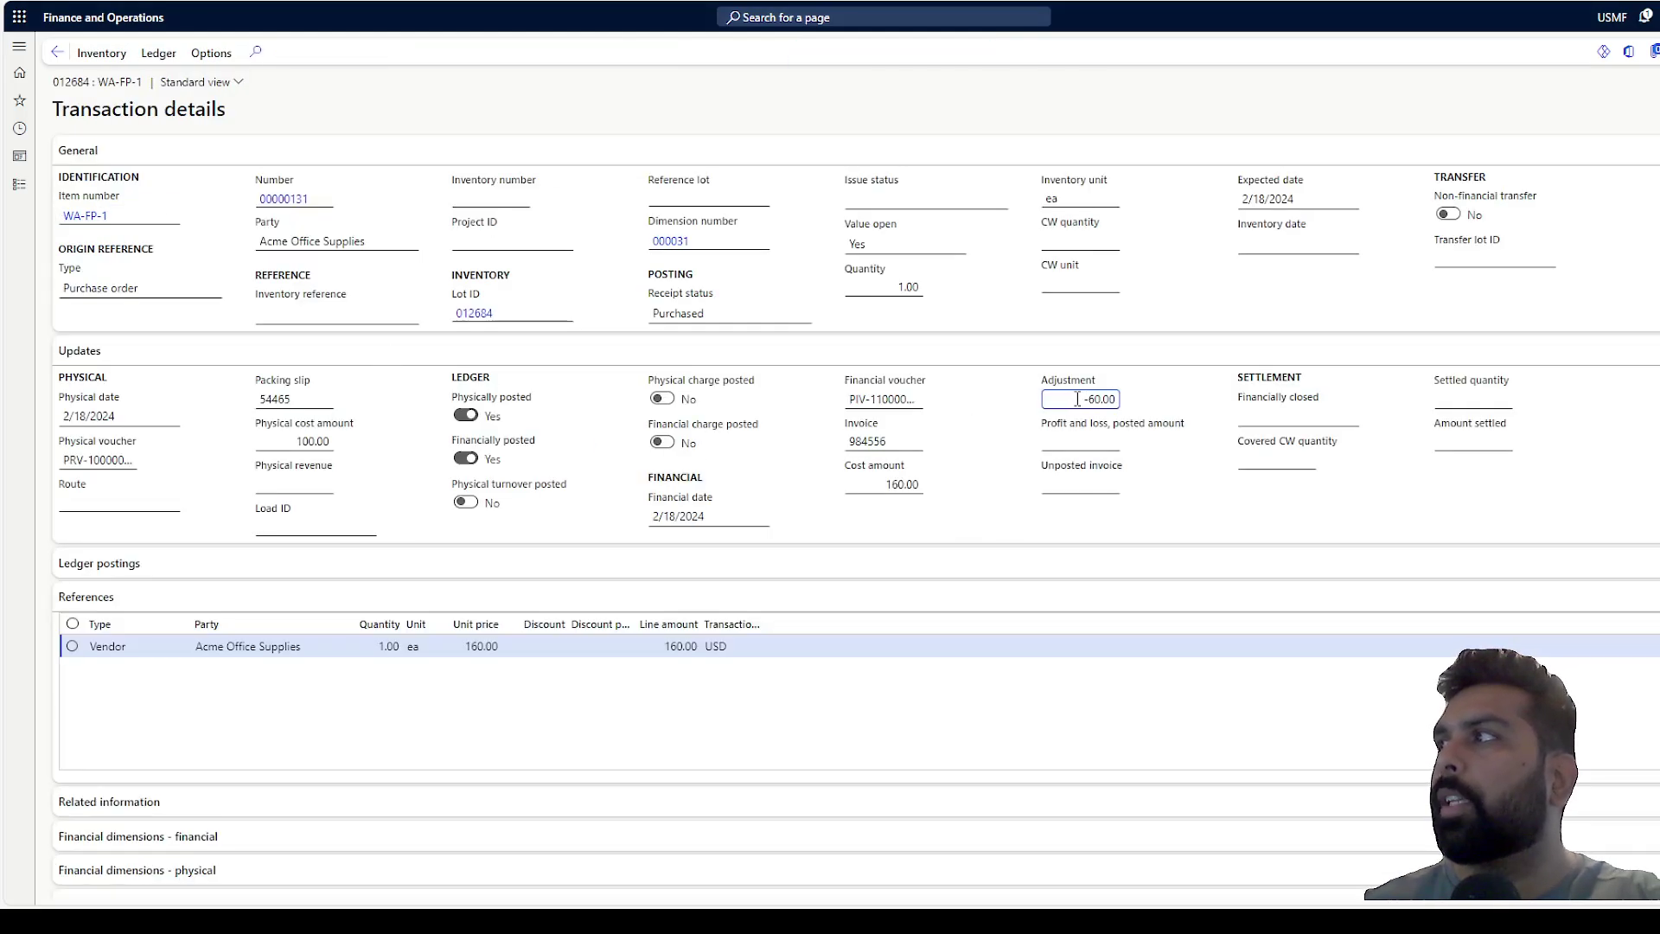
pyautogui.click(884, 481)
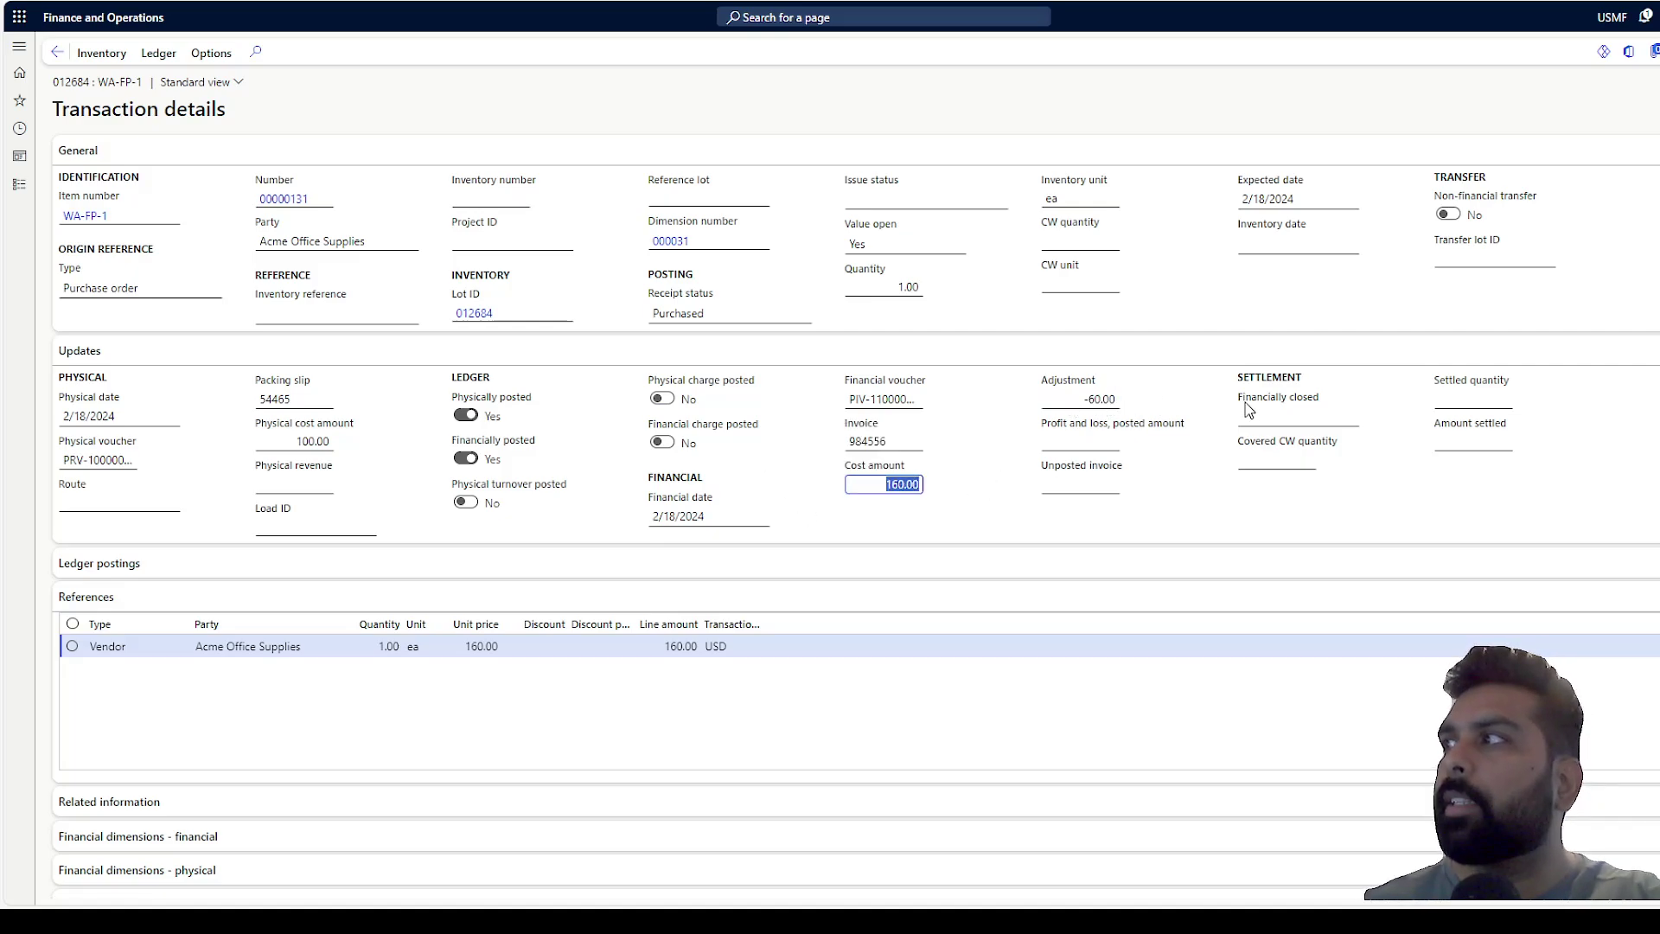
pyautogui.click(1169, 389)
pyautogui.click(1062, 400)
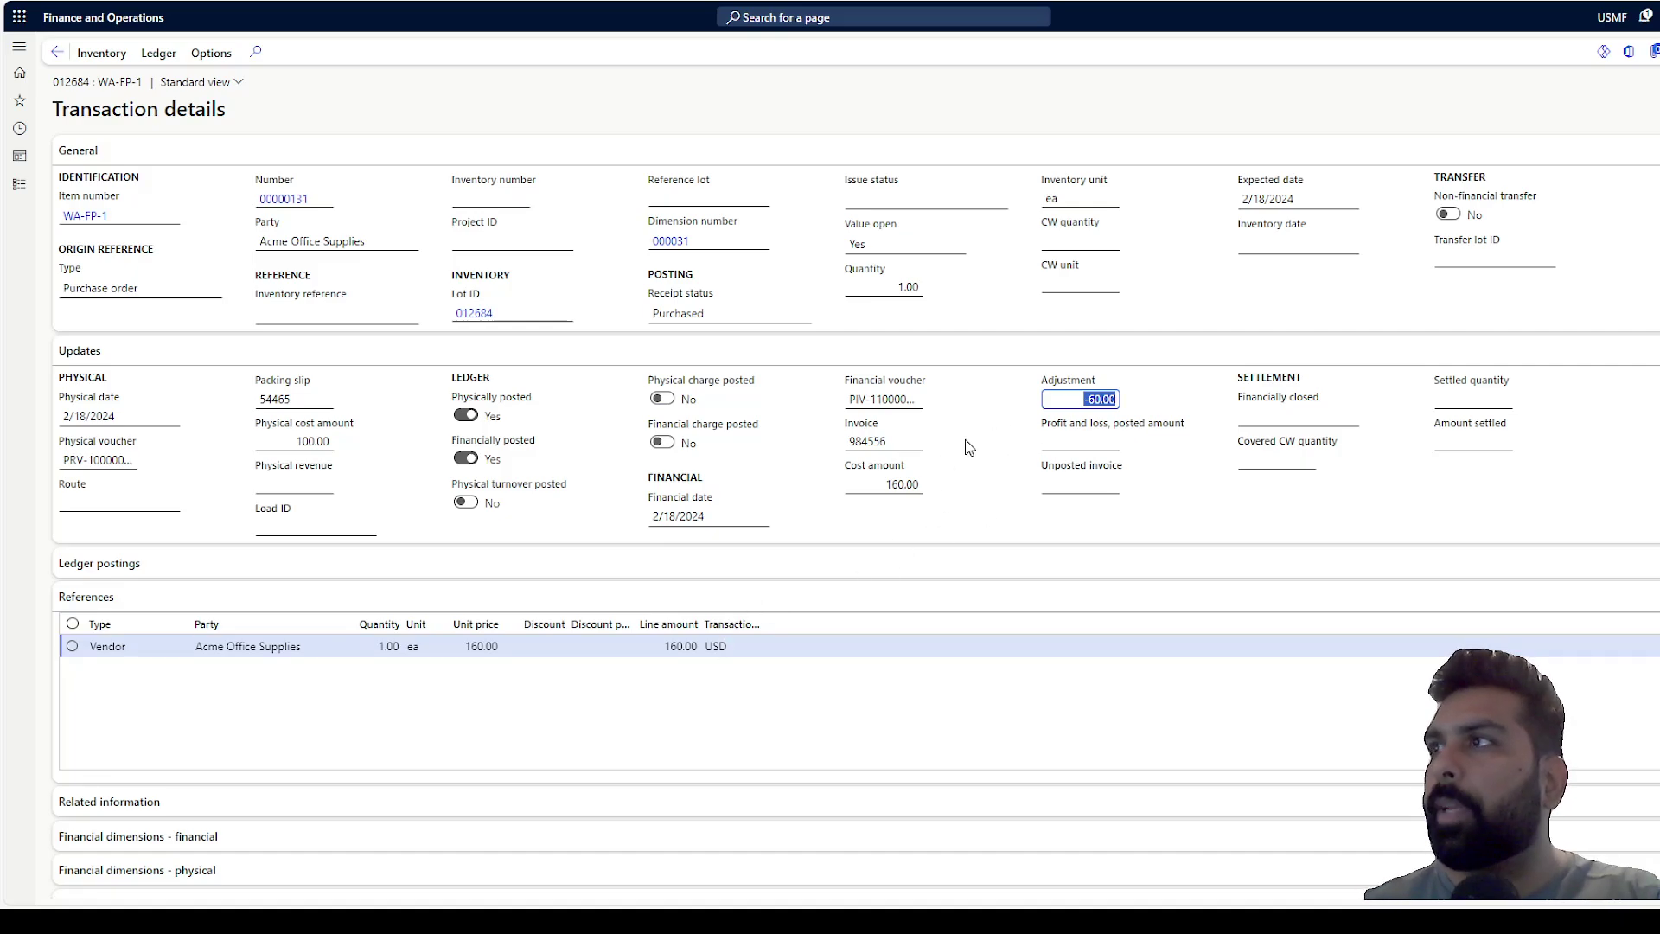
pyautogui.click(58, 54)
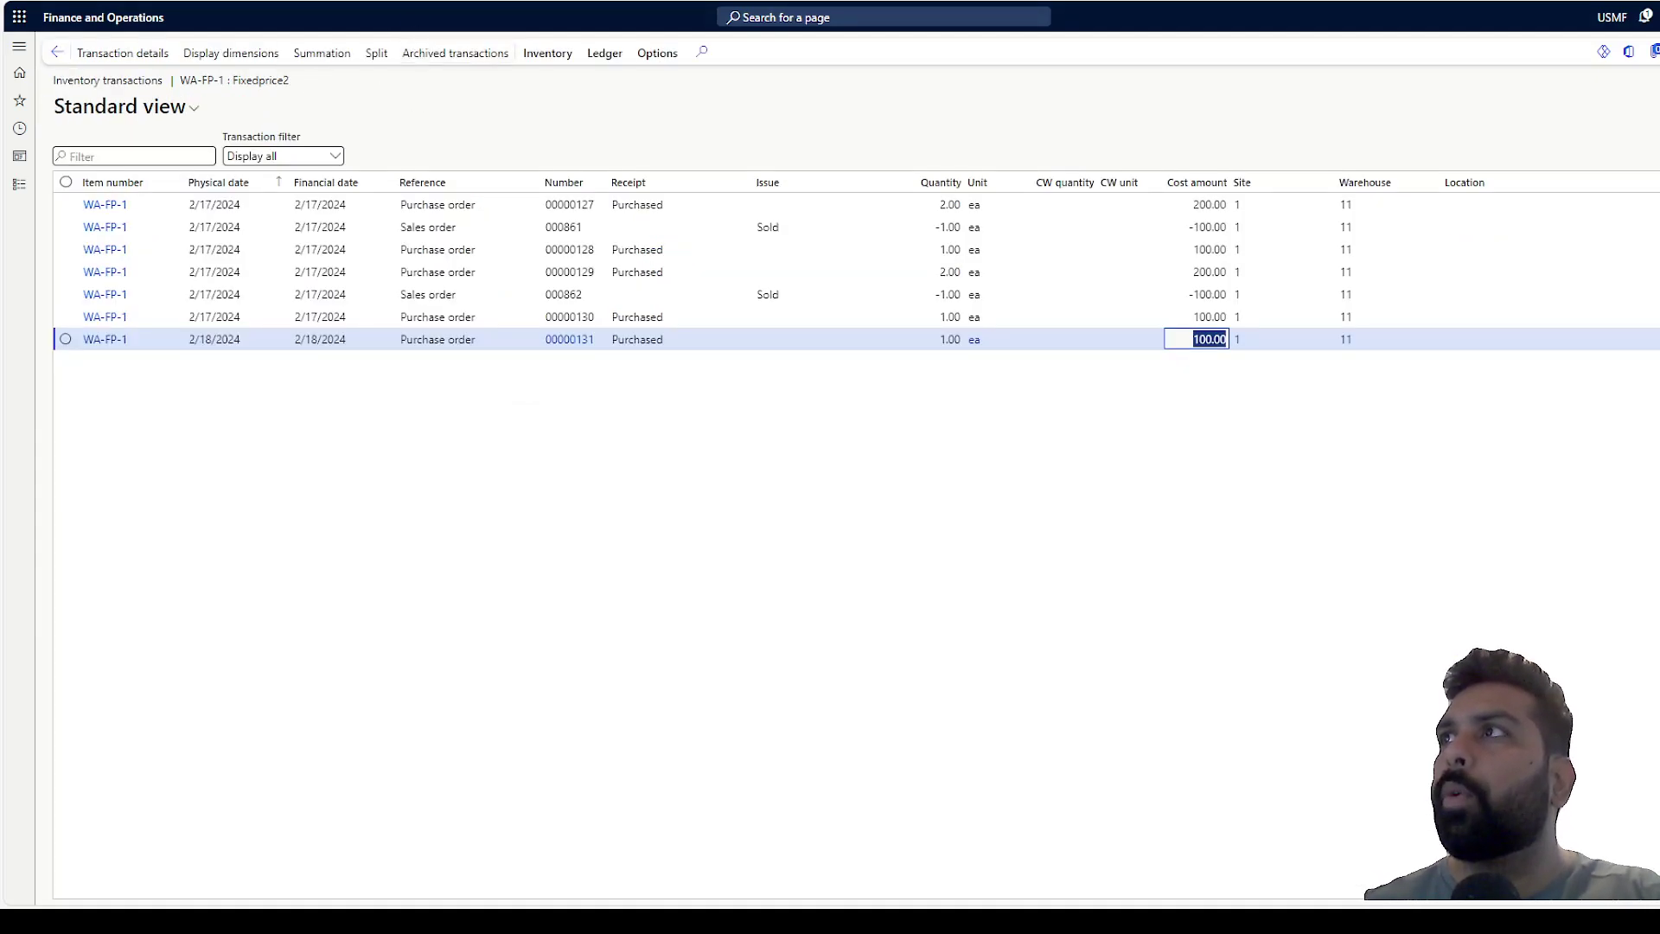
pyautogui.press('Escape')
# Step: Go to Accounts receivable > Shipped but not invoiced sales orders
pyautogui.click(19, 185)
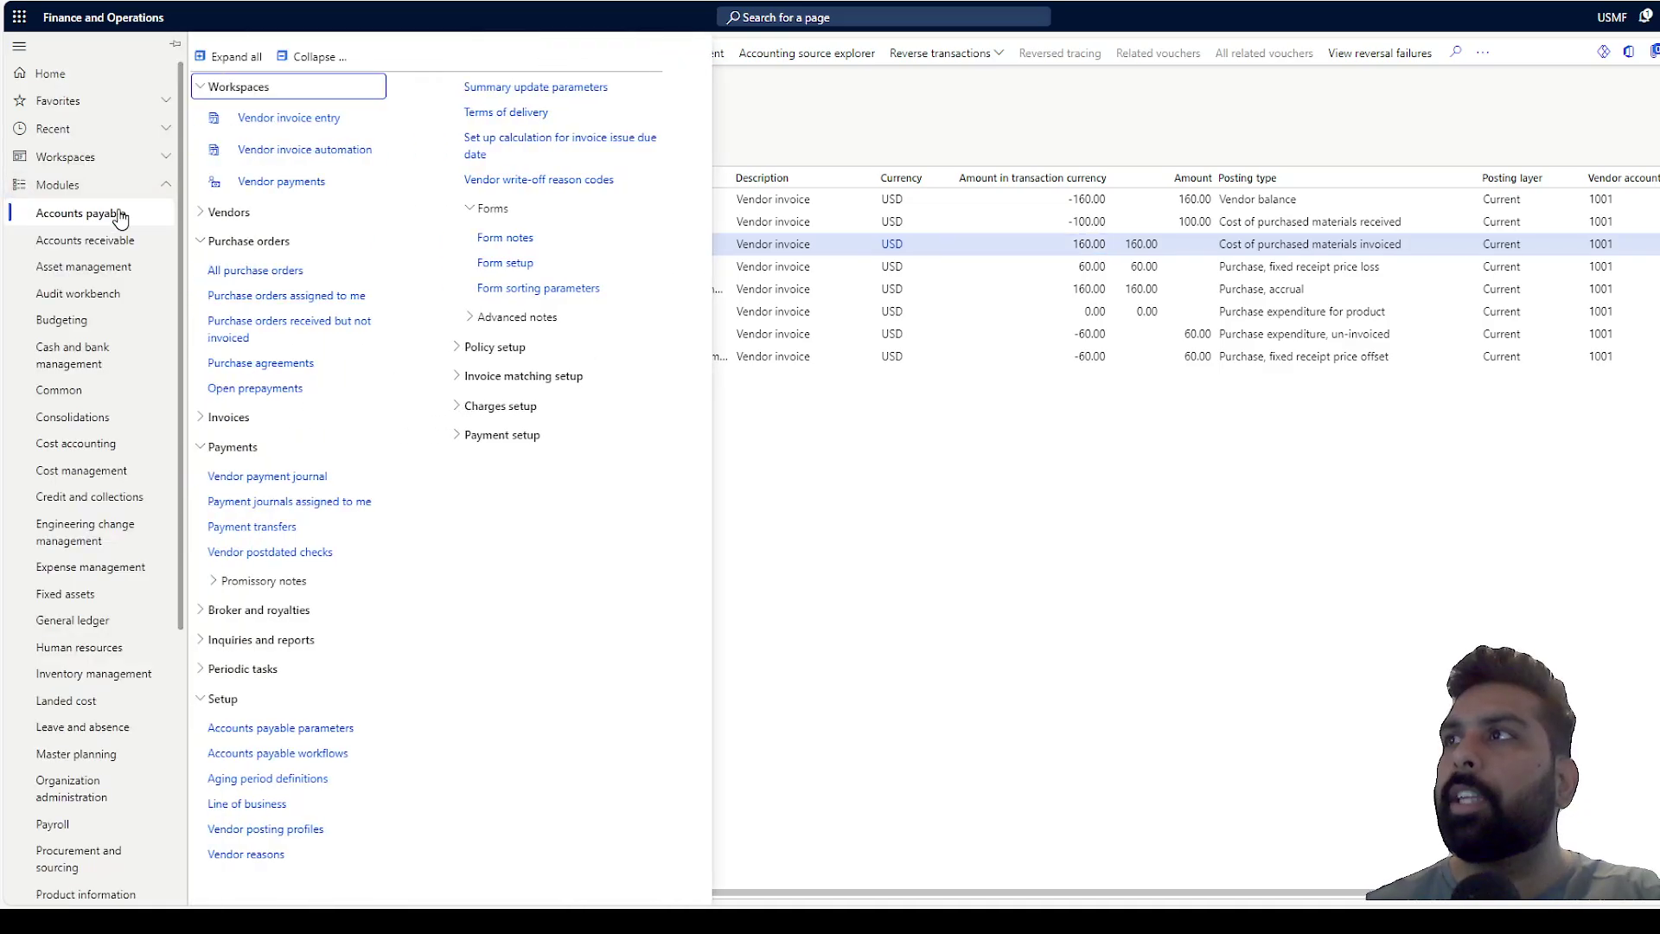
pyautogui.click(91, 240)
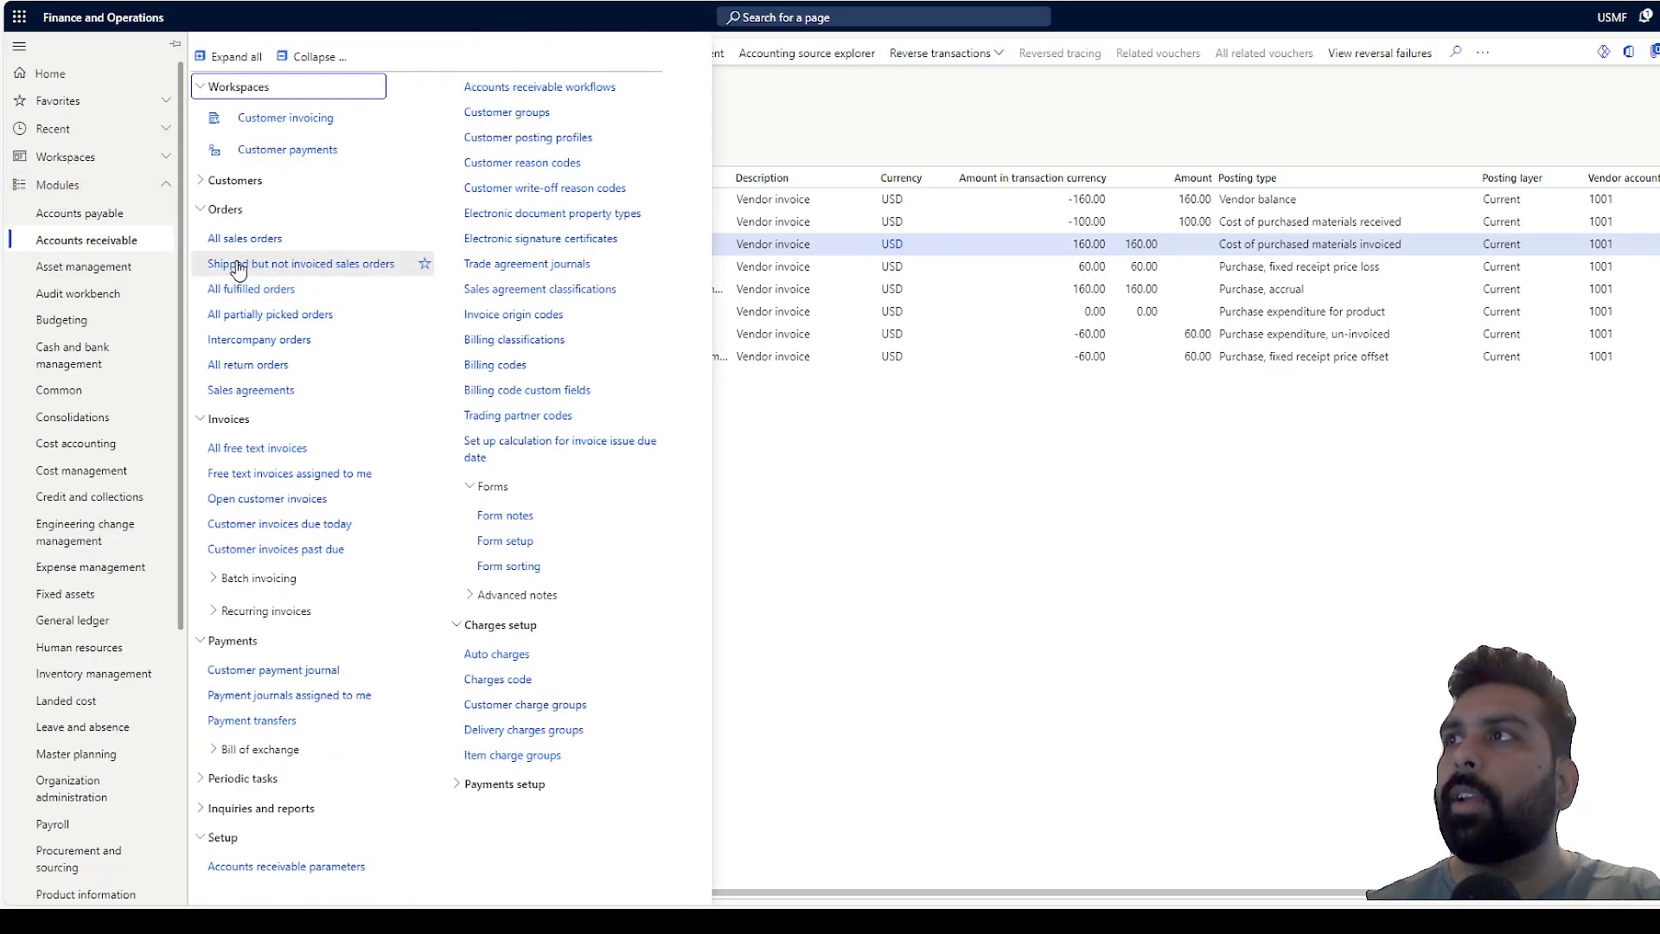
pyautogui.click(238, 265)
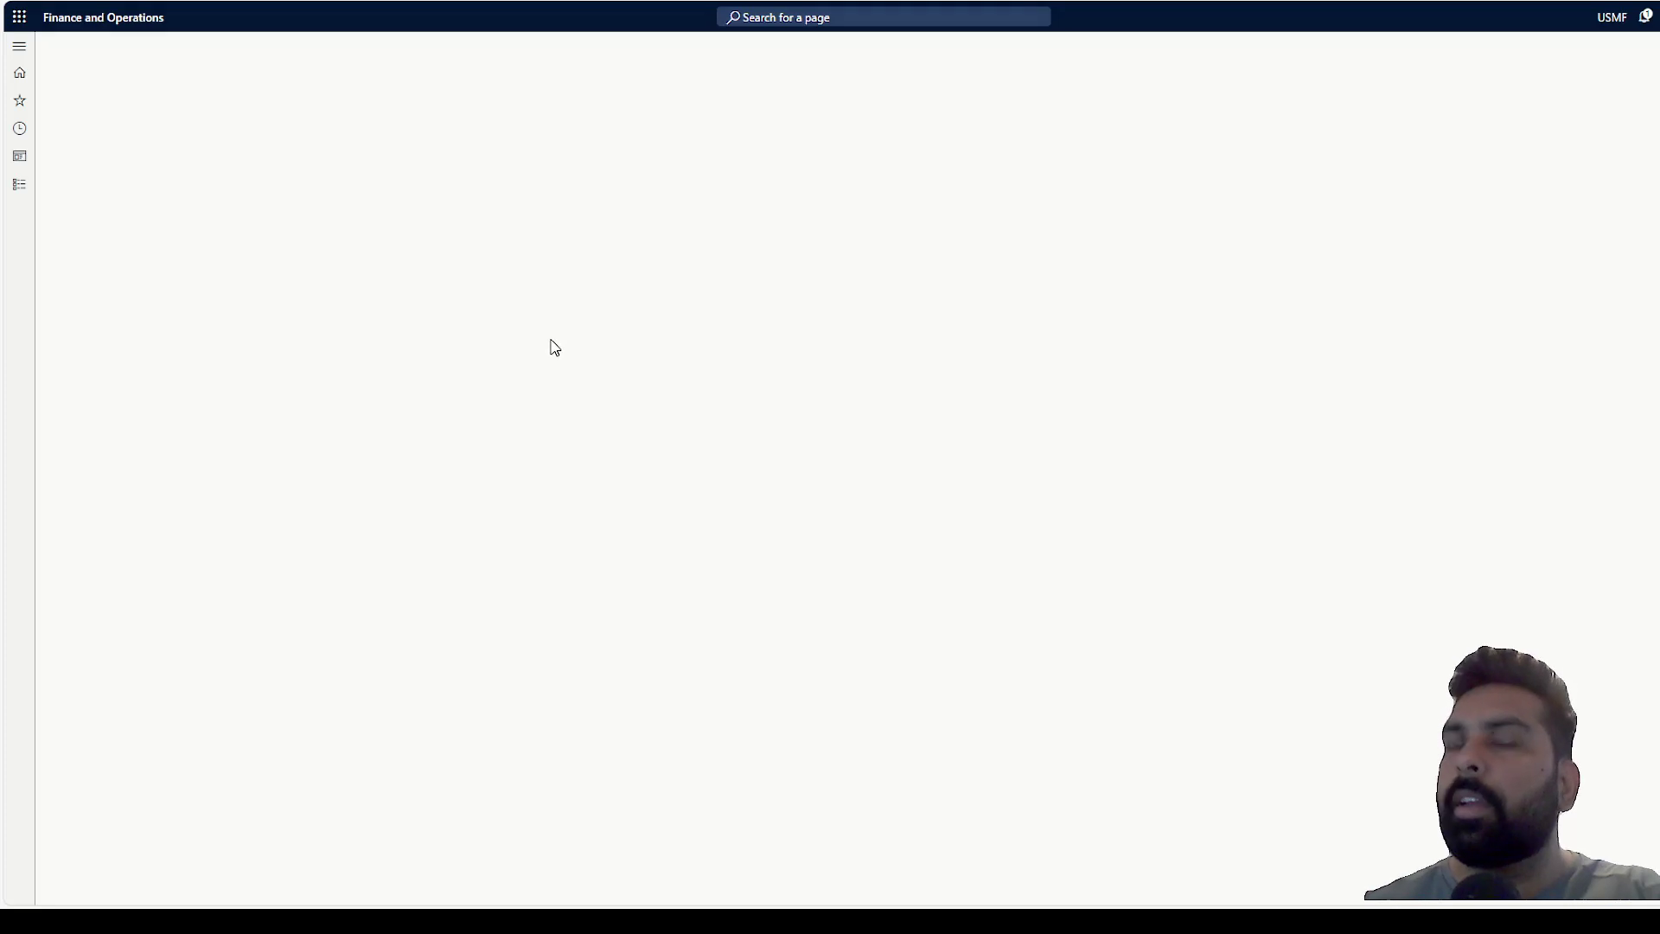